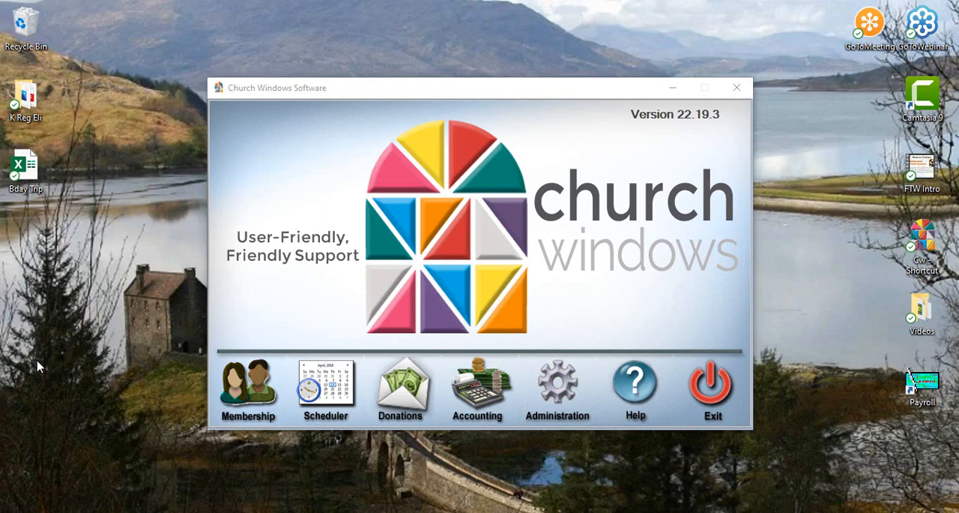
- Open the Membership people records and view the first person's groups/classes and skills/interests
click(255, 394)
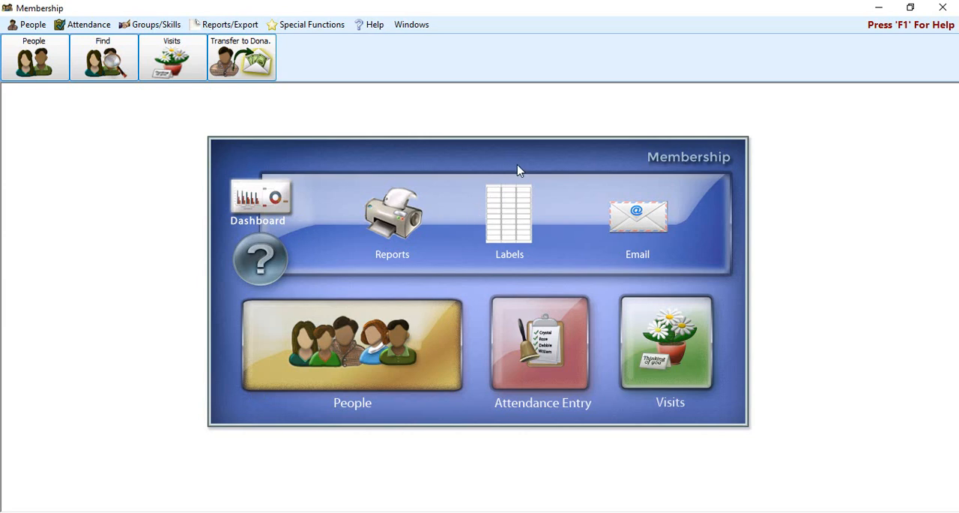
click(395, 339)
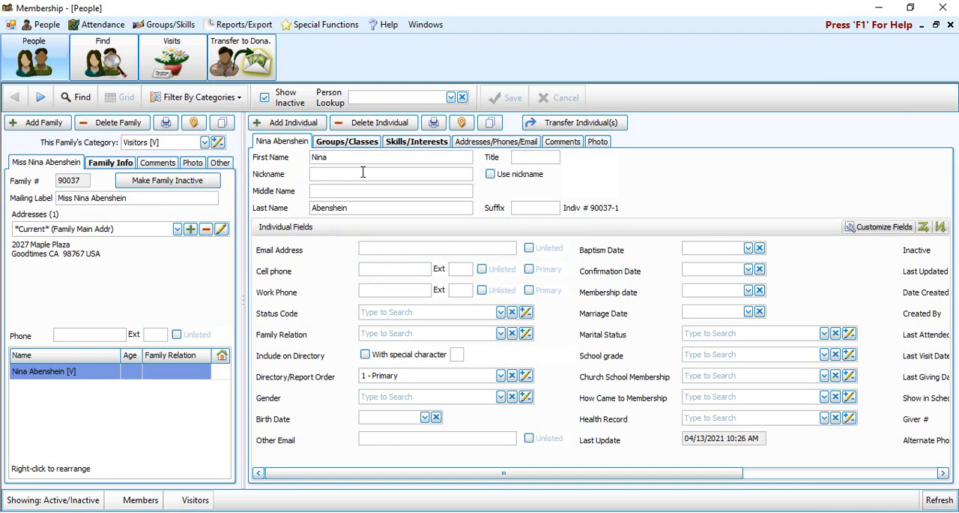
click(361, 145)
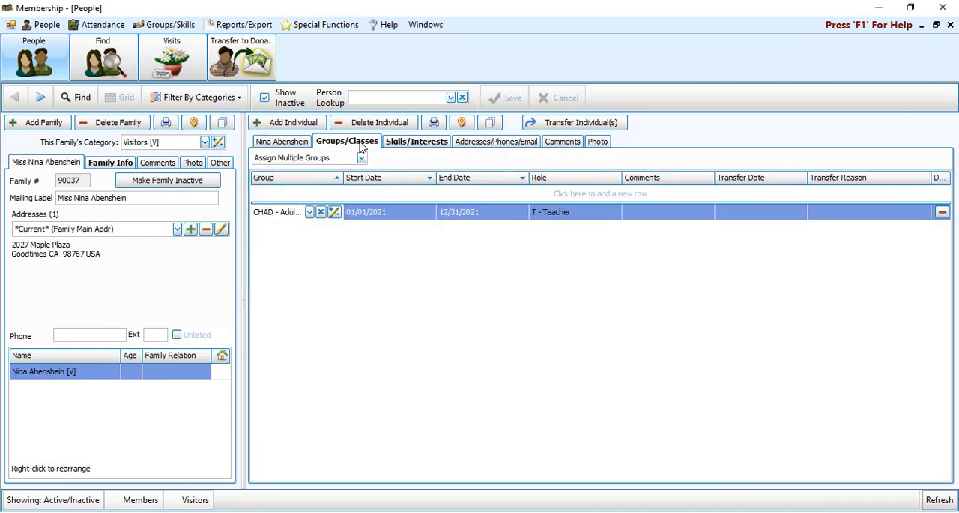
click(413, 144)
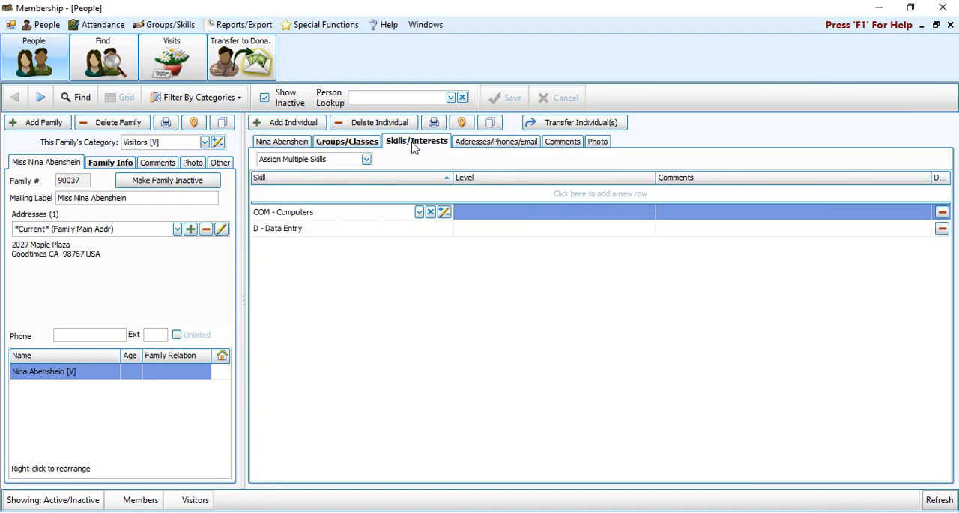
- Add the BIS - Bible Study group to the person's groups/classes with a start date of 04/01/2021
click(338, 143)
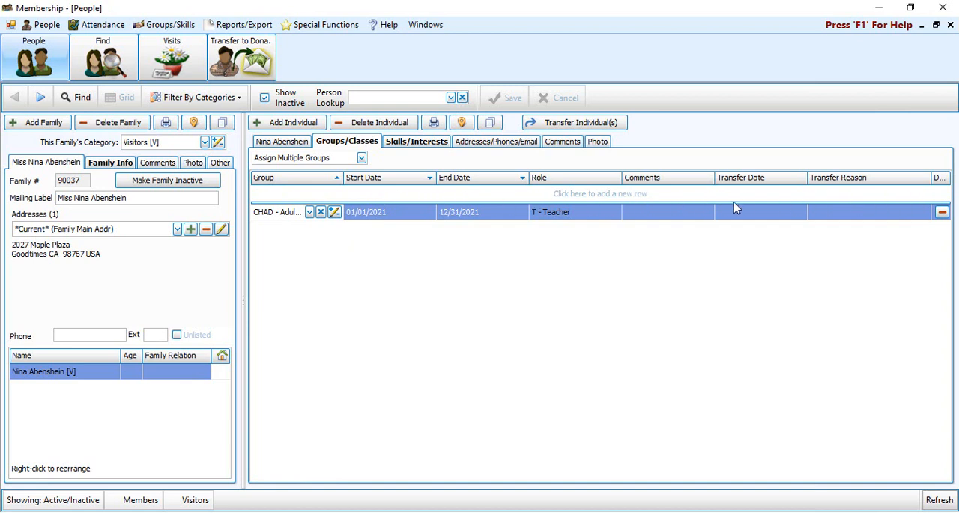
click(304, 195)
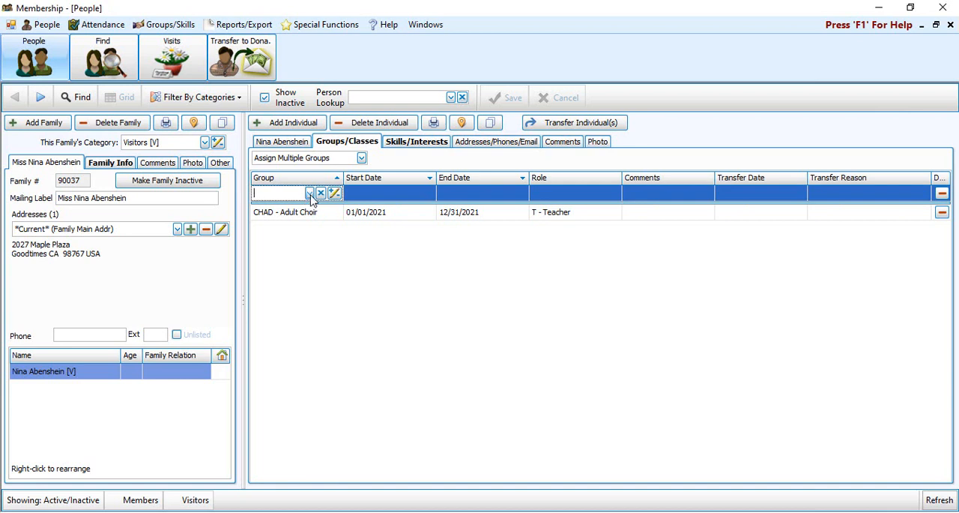
click(310, 194)
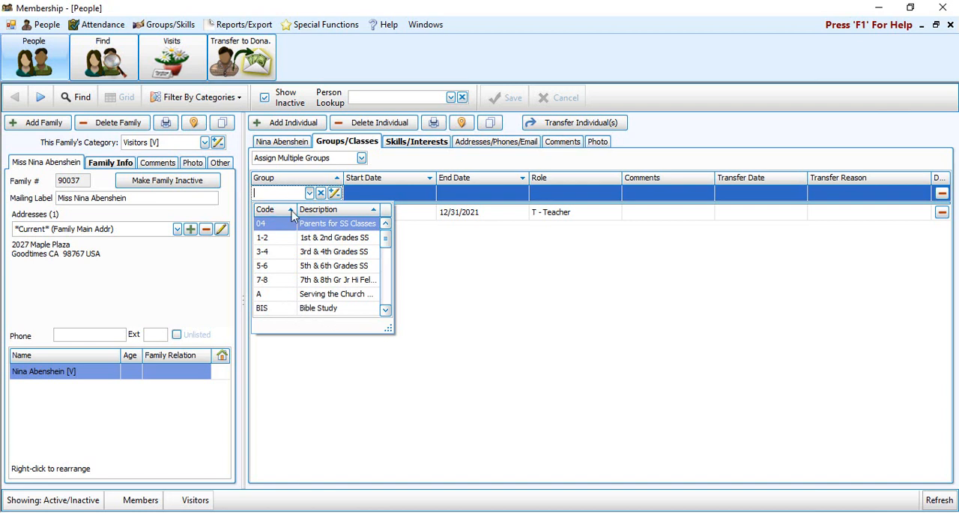
click(320, 313)
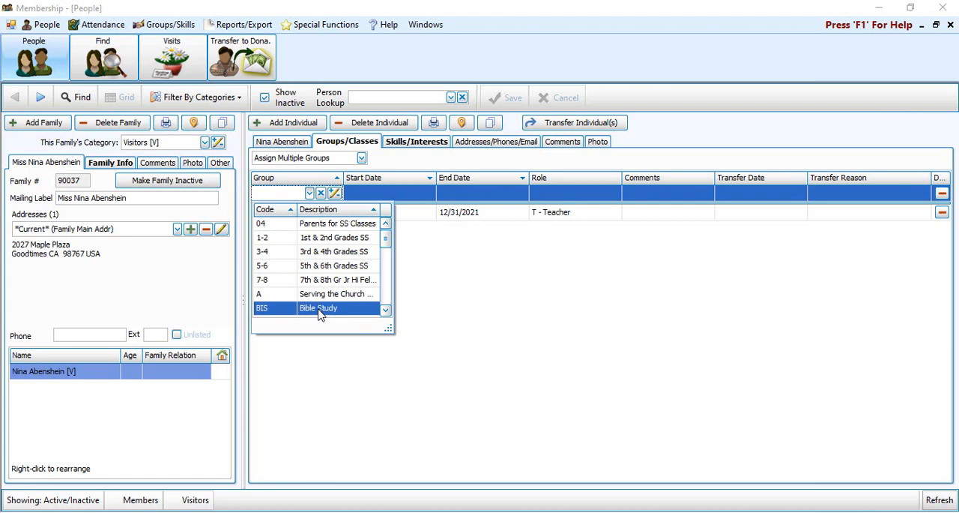
click(319, 309)
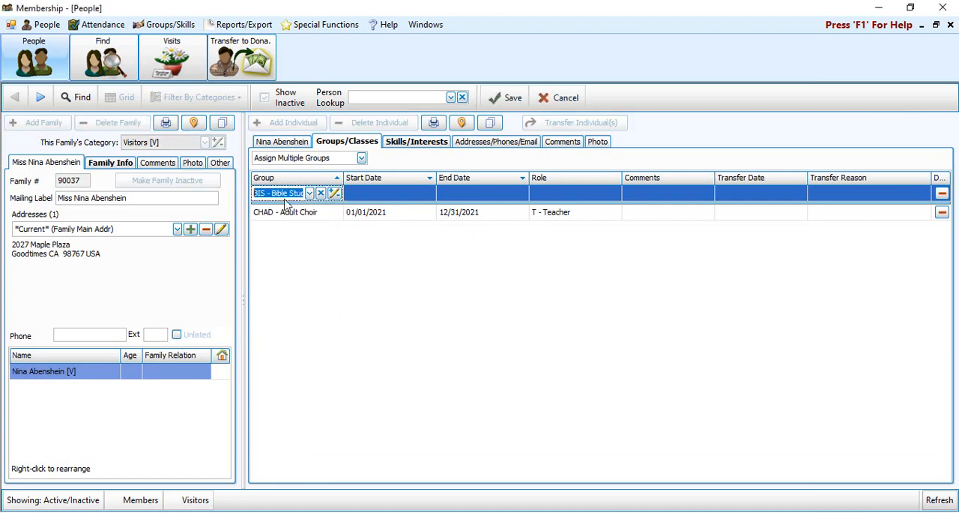
click(418, 199)
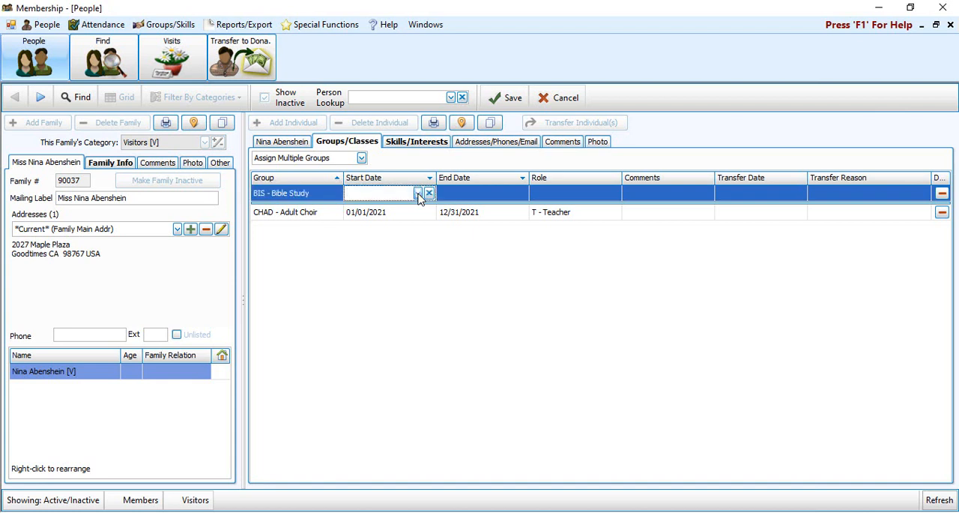
text(0401)
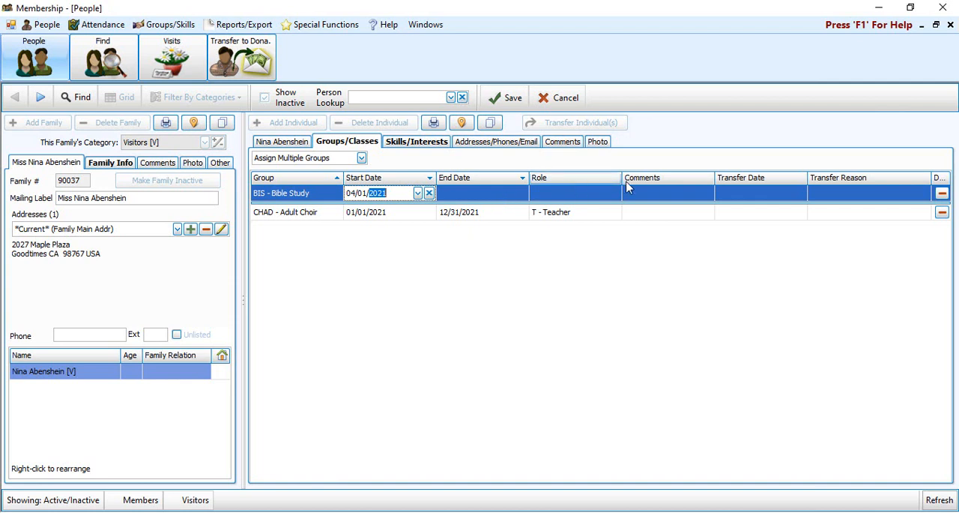
- Examine the role codes and transfer reasons available for the Bible Study assignment
click(590, 196)
click(588, 193)
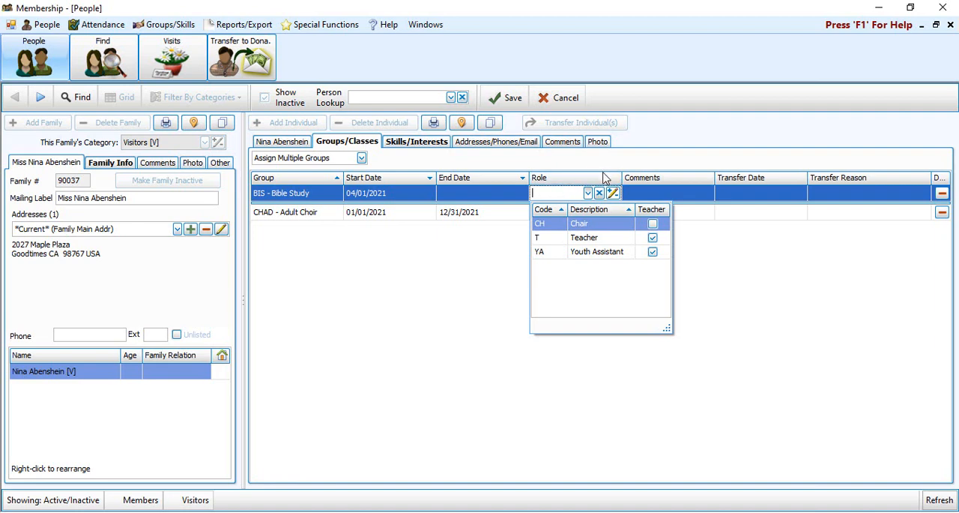
click(613, 194)
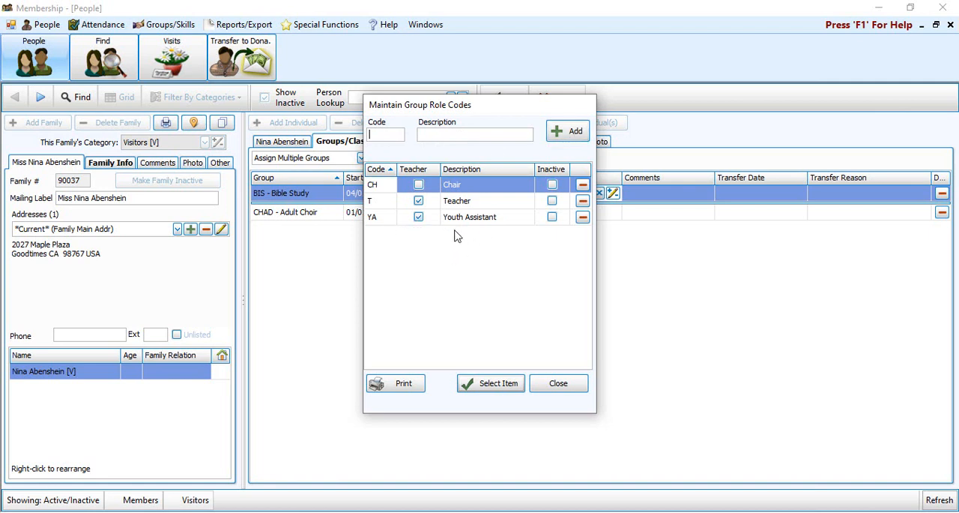
click(570, 383)
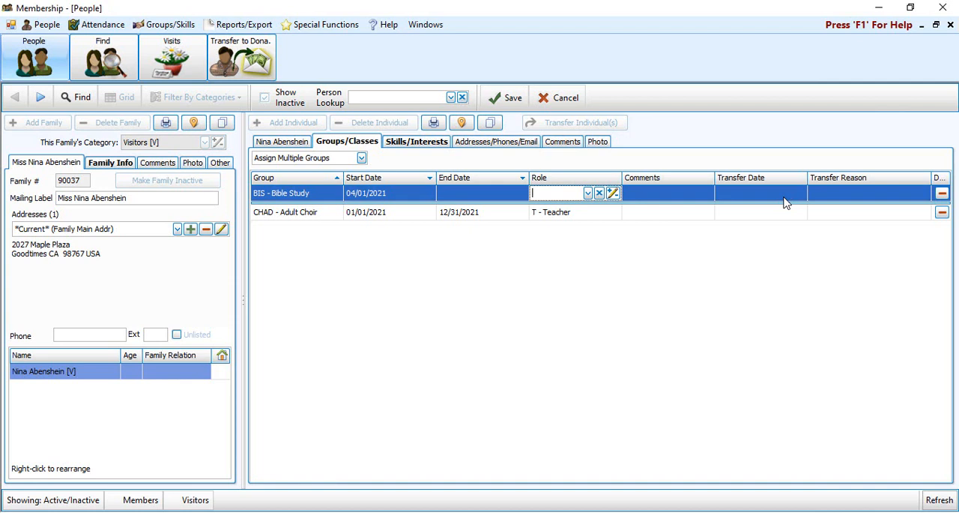
click(904, 196)
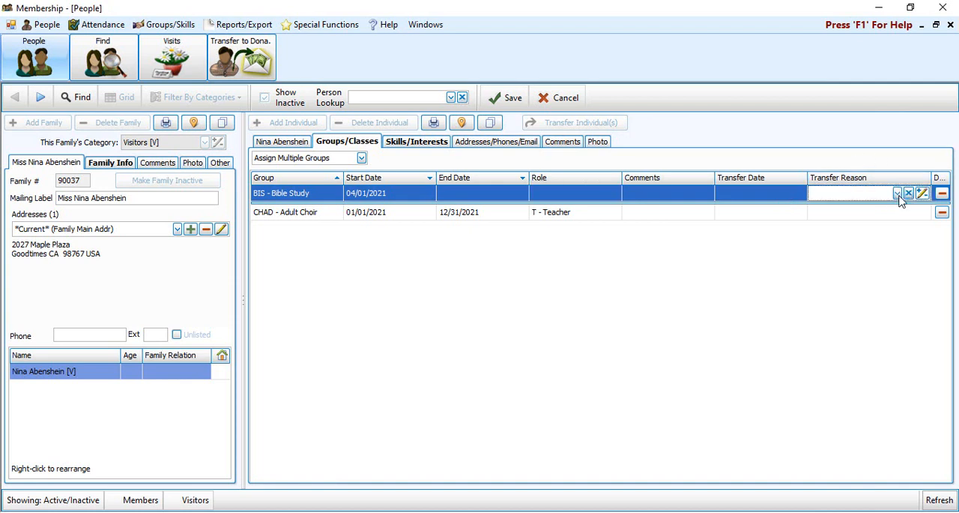
click(898, 194)
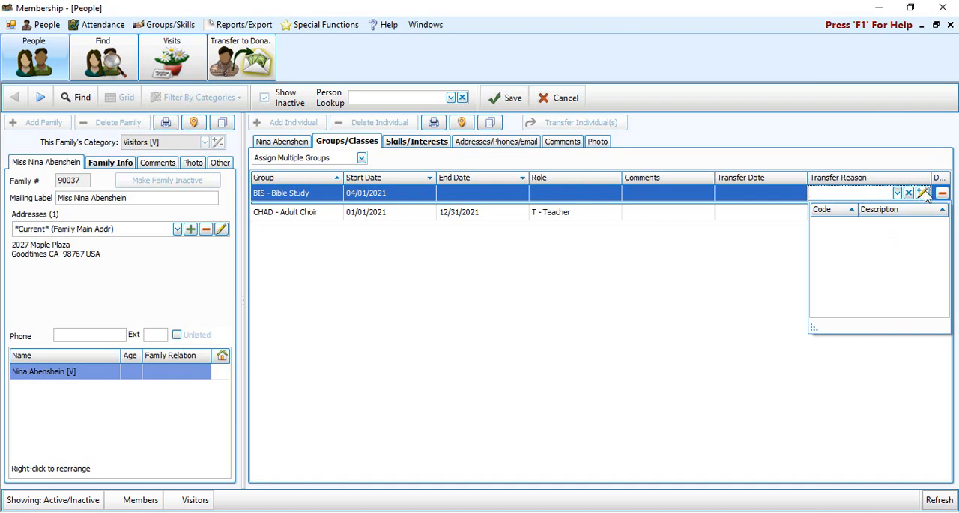
- Commit the new Bible Study row and save the person's record
click(659, 327)
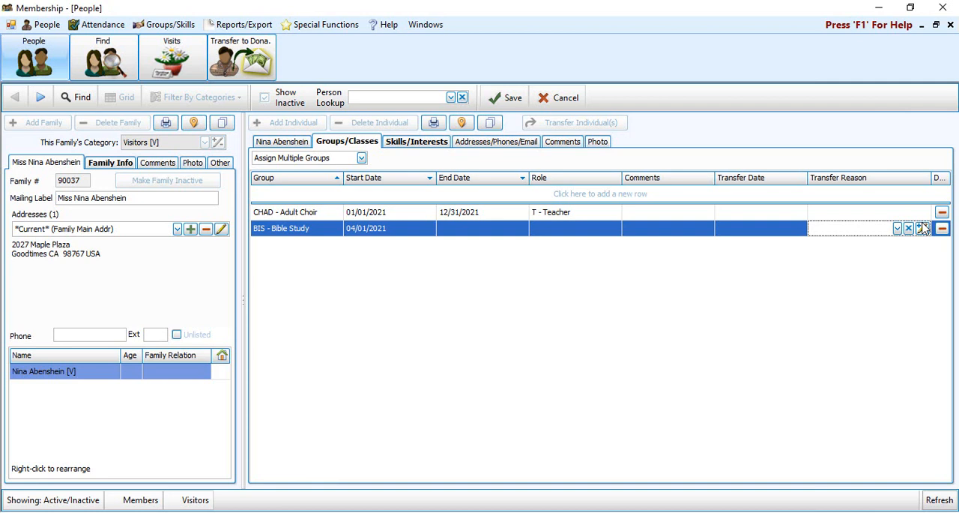
click(502, 103)
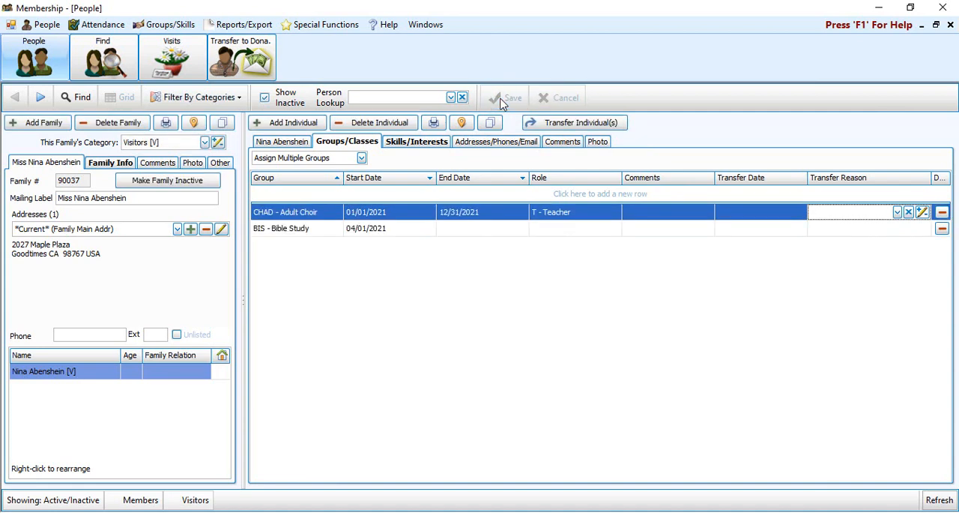
- Add 25 - Painting as a new skill in the person's skills/interests
click(423, 143)
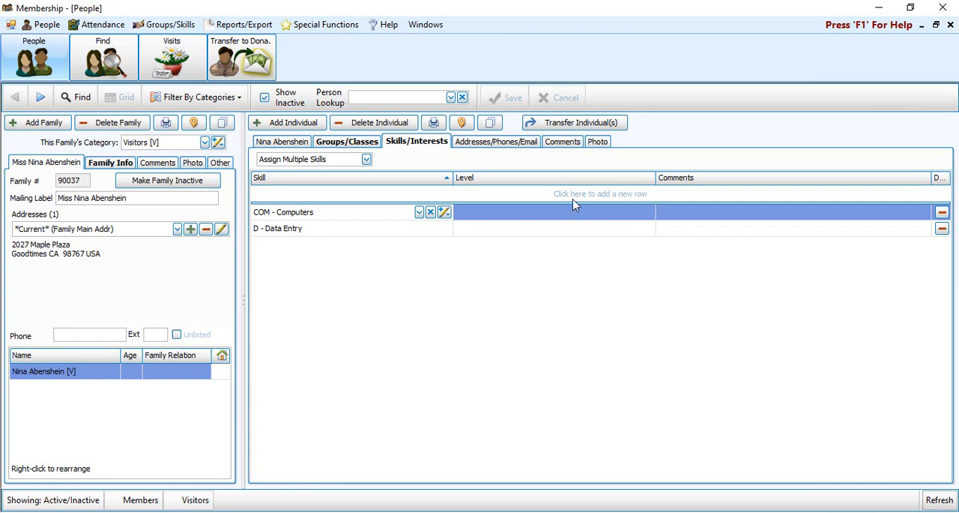
click(380, 196)
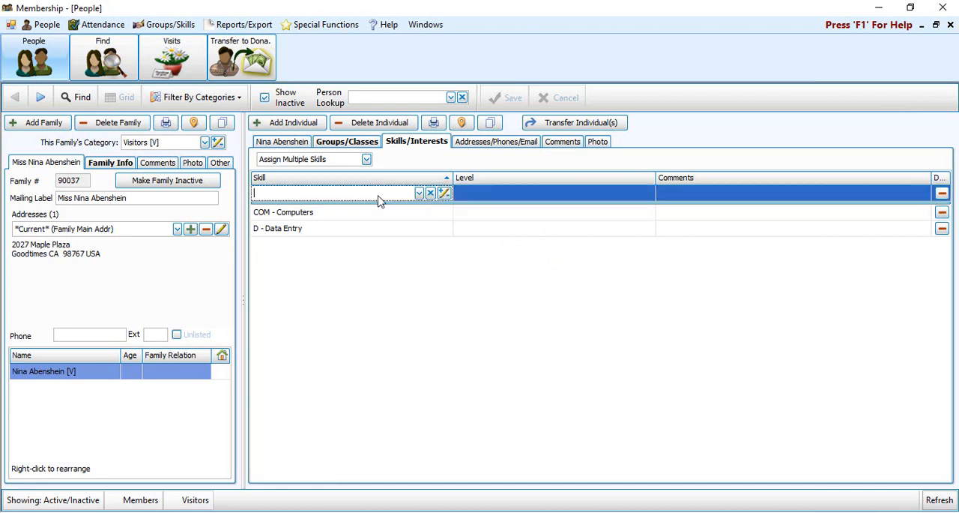
click(419, 194)
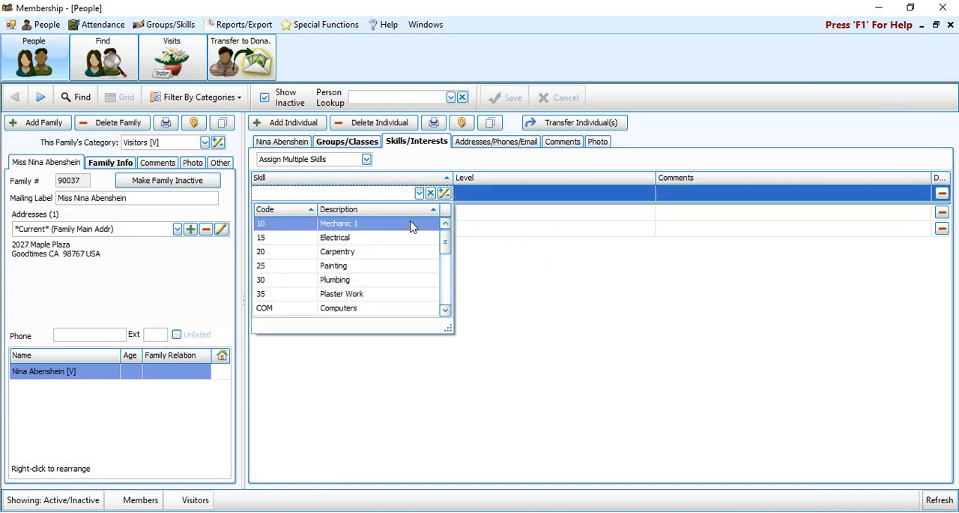
click(356, 270)
click(354, 267)
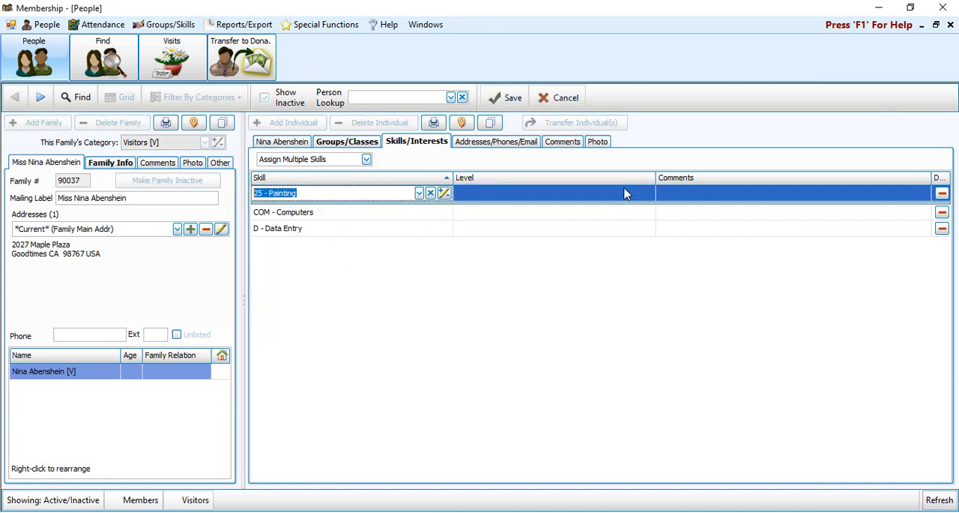
- Set the Painting skill's level to P - Professional and save the record
click(642, 181)
click(607, 247)
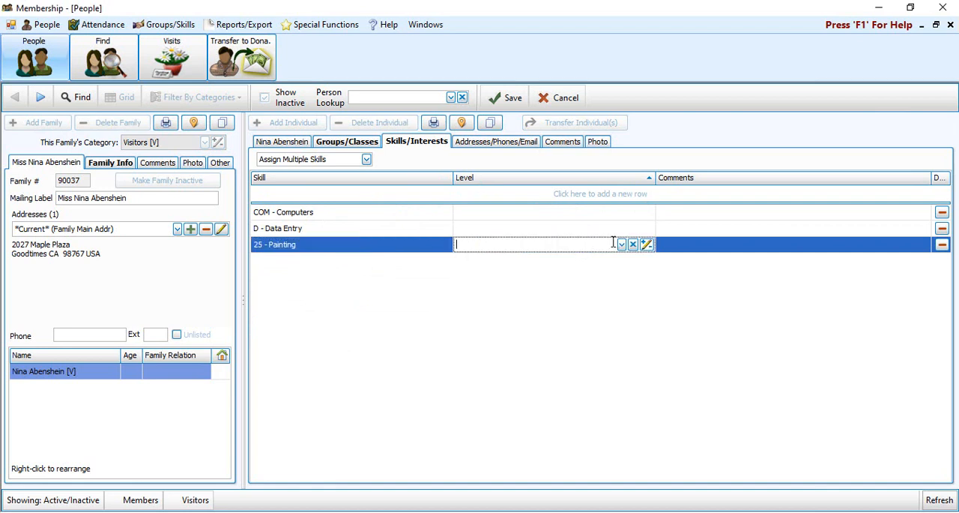
click(622, 245)
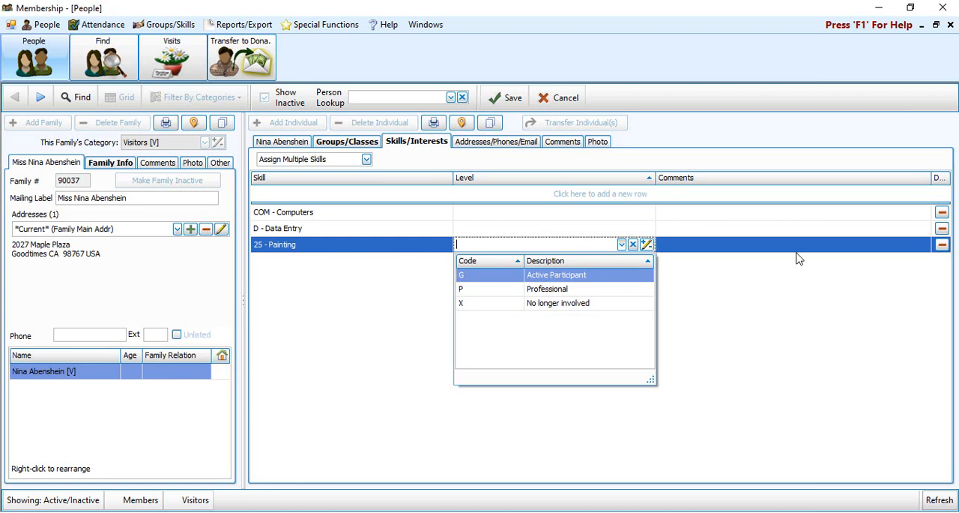
click(581, 290)
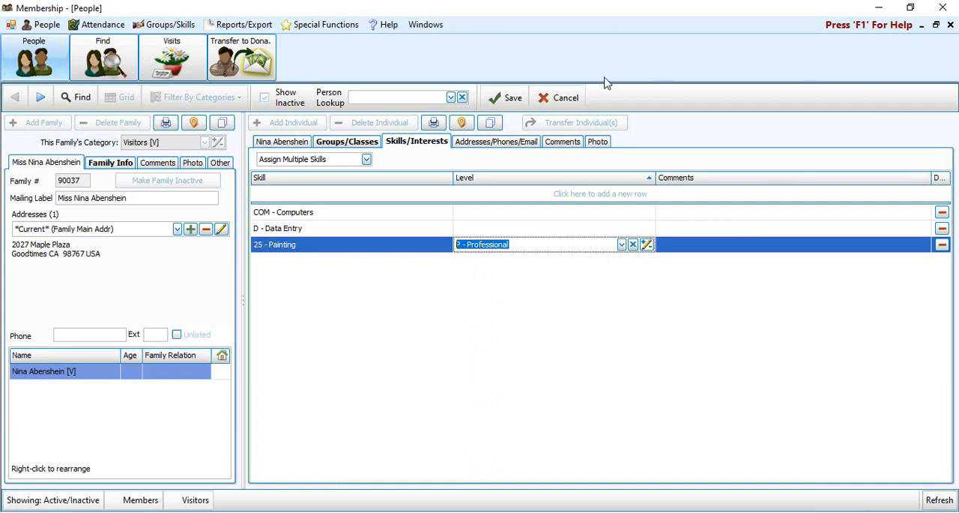
click(509, 100)
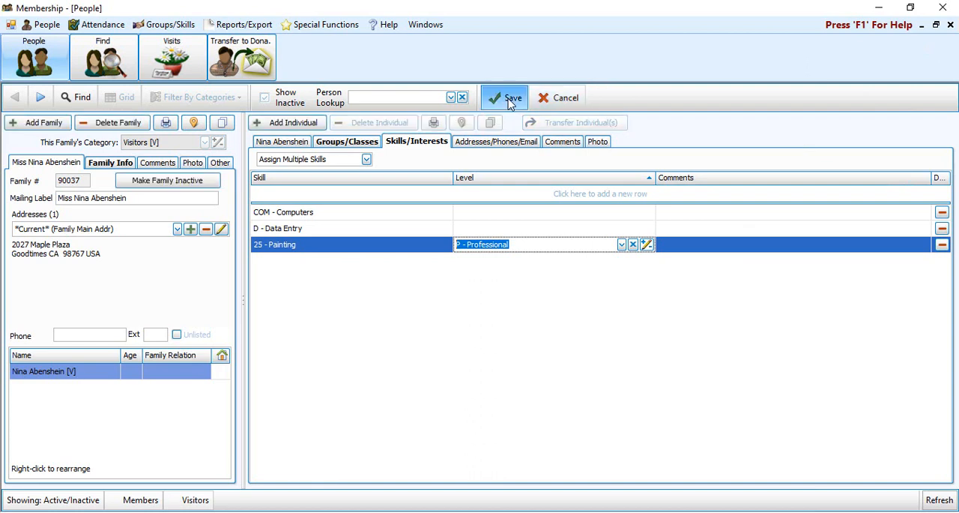
- Close the people records and open the screen for assigning people to groups
click(951, 25)
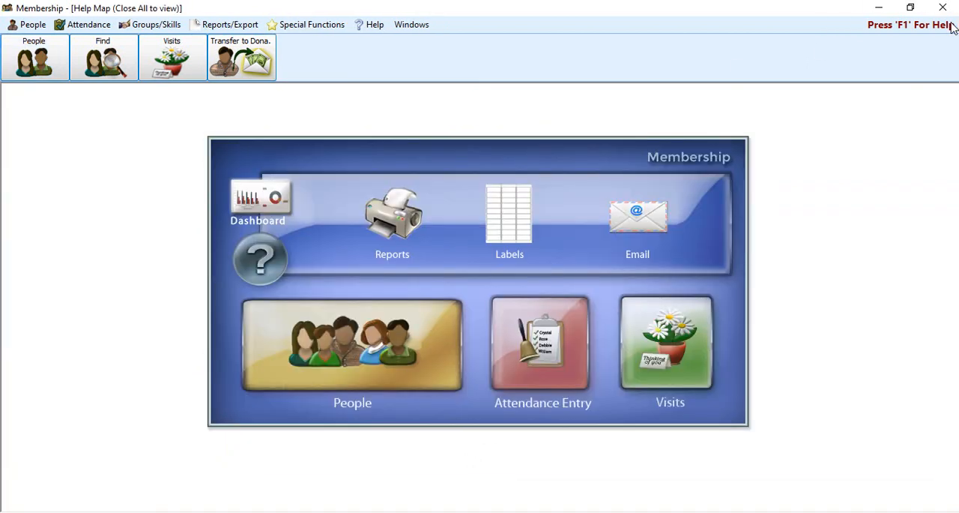
click(159, 25)
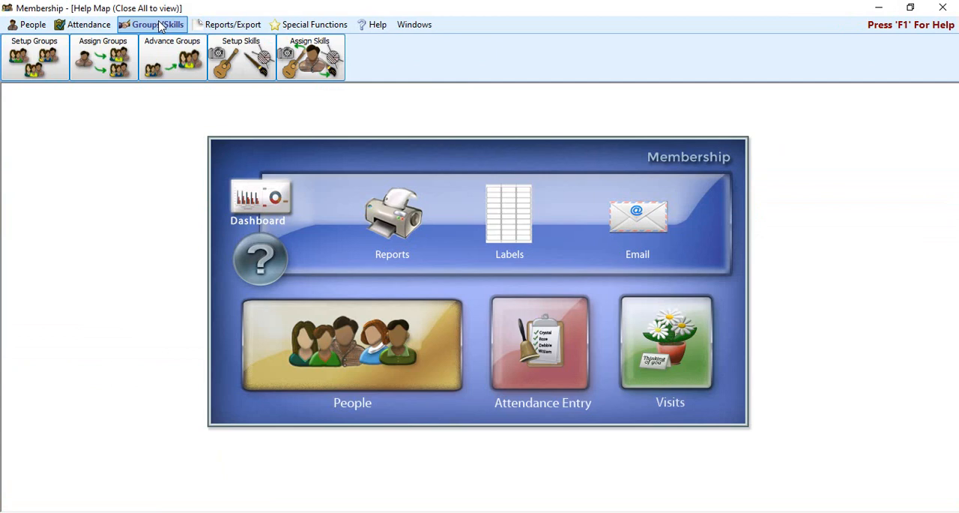
click(109, 59)
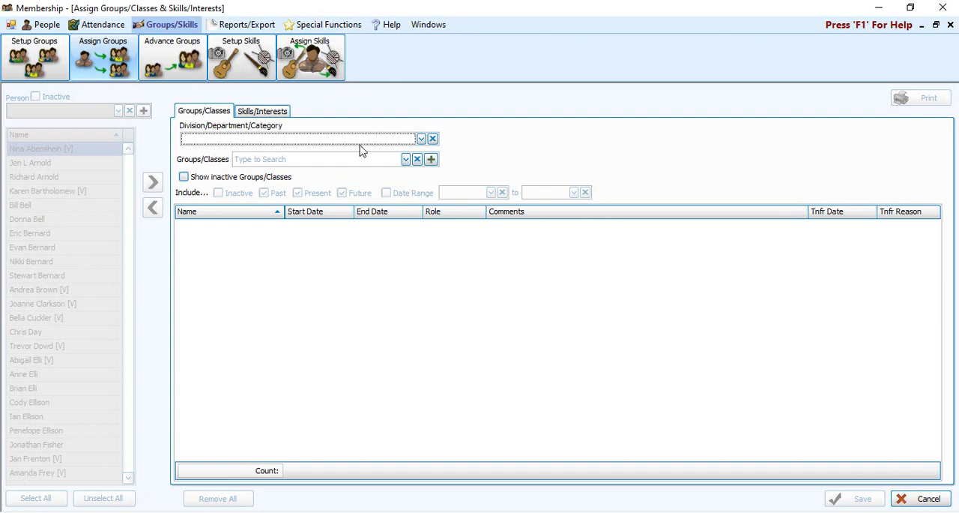
- Choose the Sunday School division and load its YF - Sr Hi Youth Fellowship class
click(421, 139)
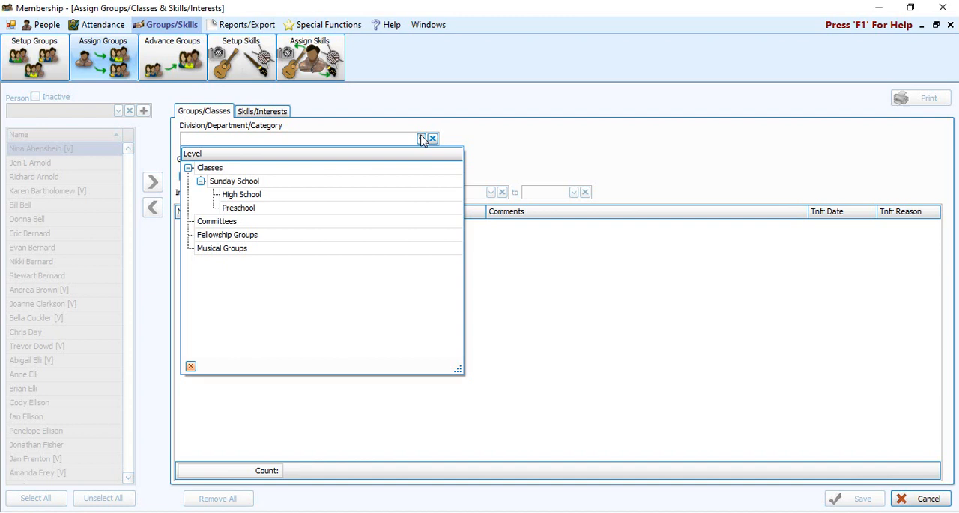
click(270, 184)
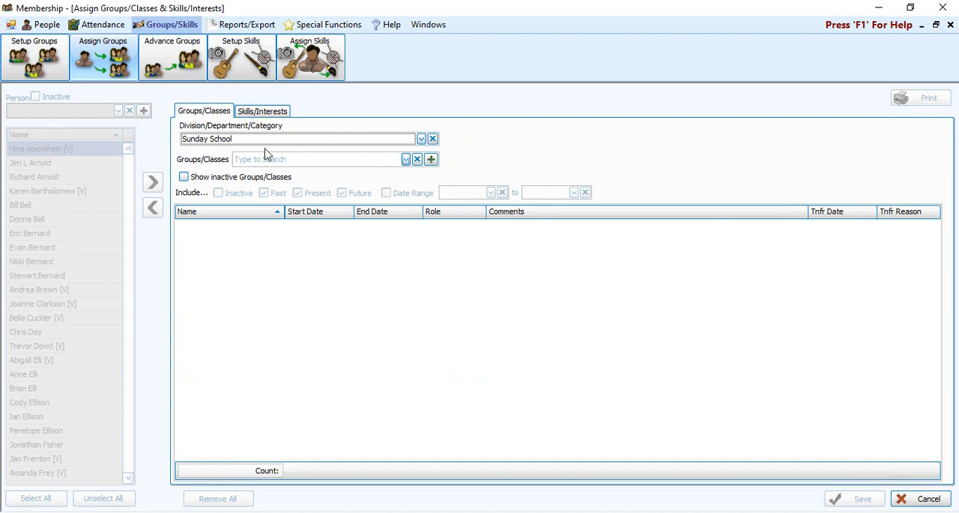
click(405, 159)
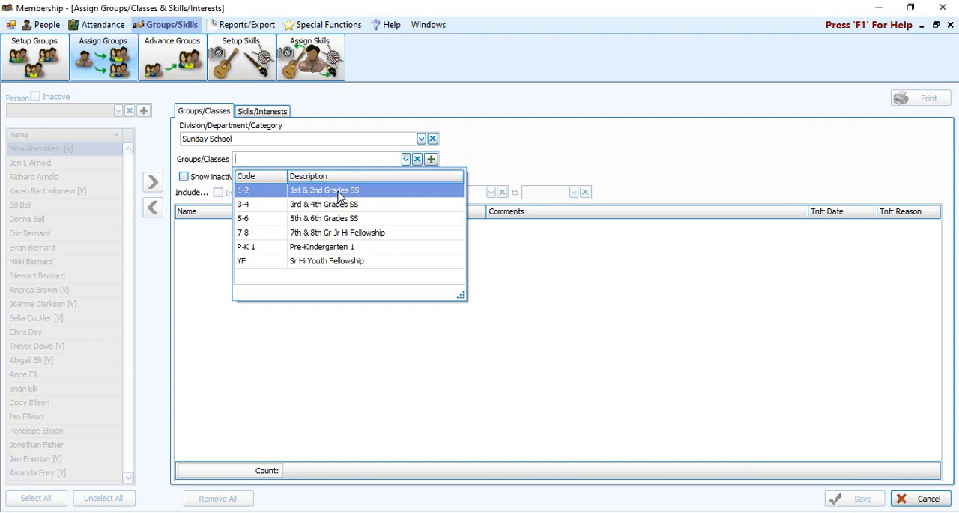
click(388, 265)
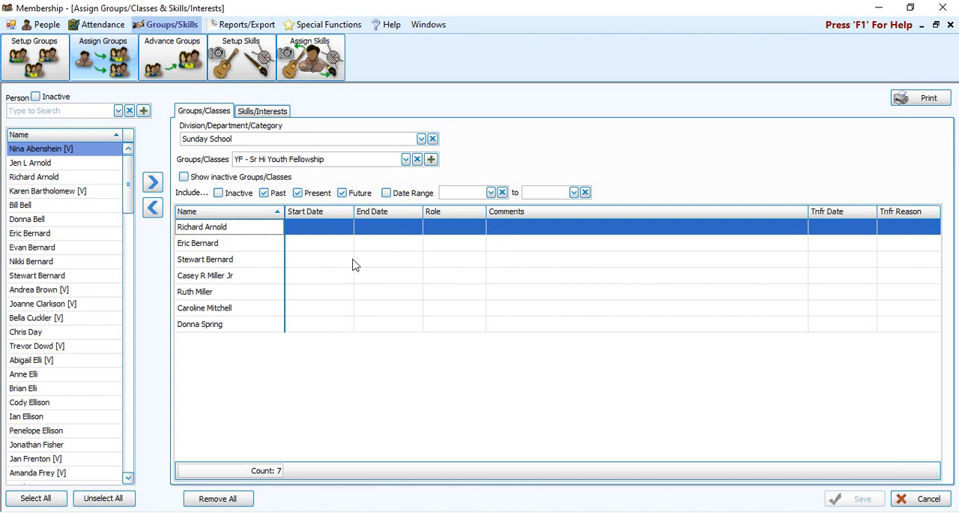
- Try to search for a Bible class within the Sunday School division
click(392, 156)
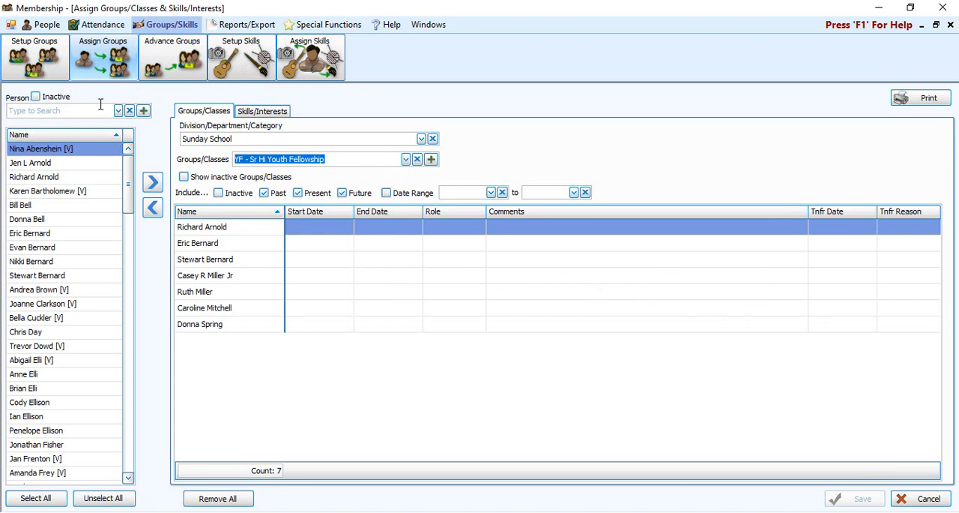
text(bi)
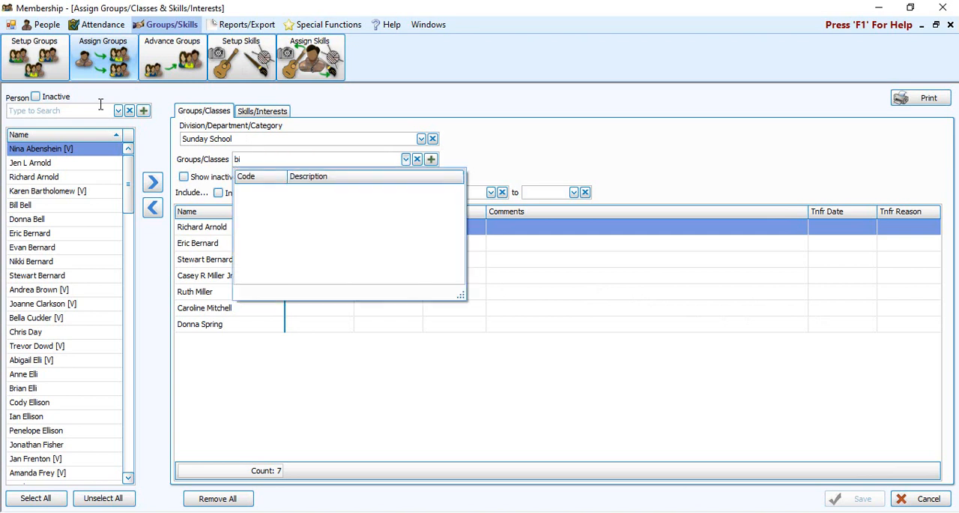
text(b)
- Clear the division filter and load the BIS - Bible Study class
click(432, 139)
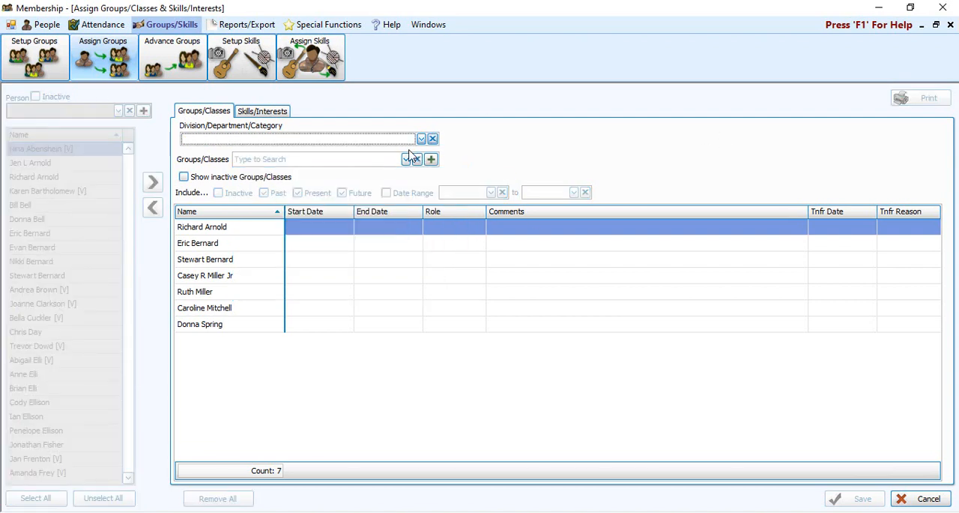
click(383, 157)
text(bib)
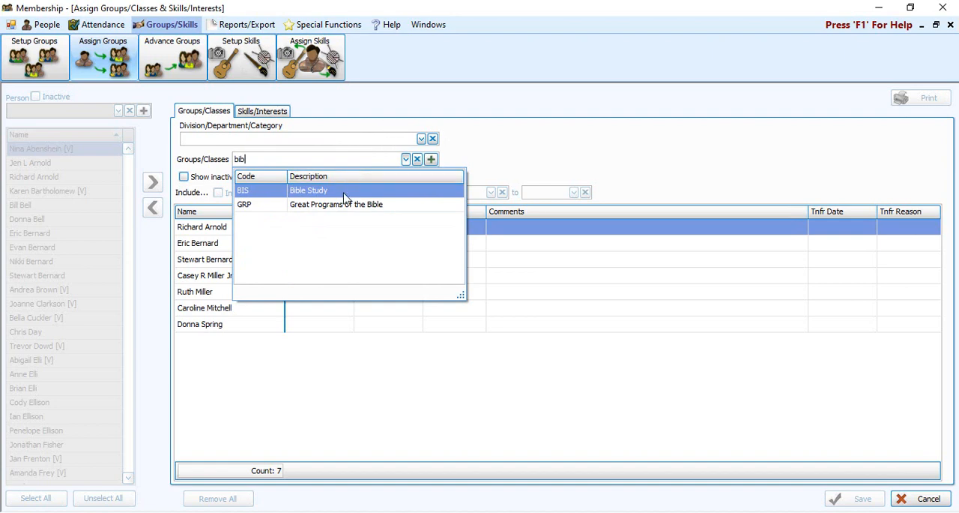
key(Return)
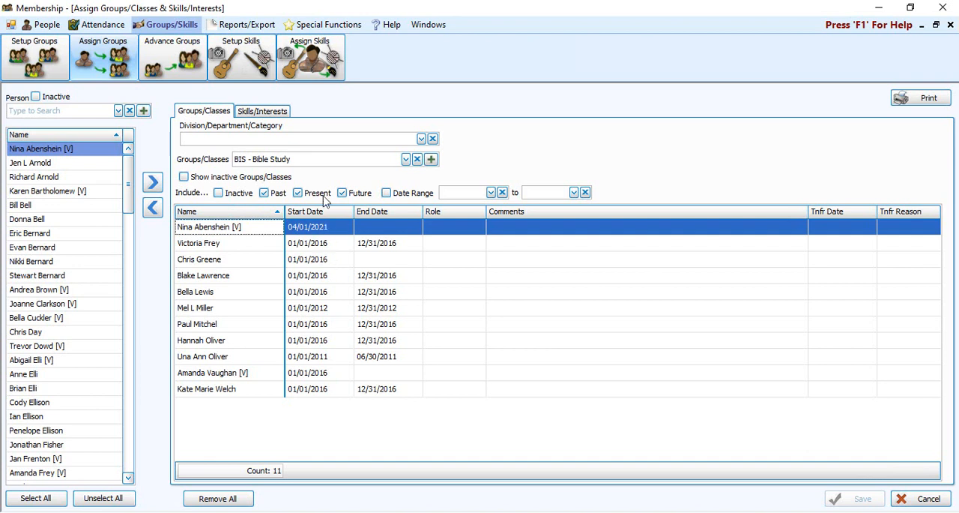
- Exclude past, future and present assignments from the Bible Study roster, and include all three again
click(275, 194)
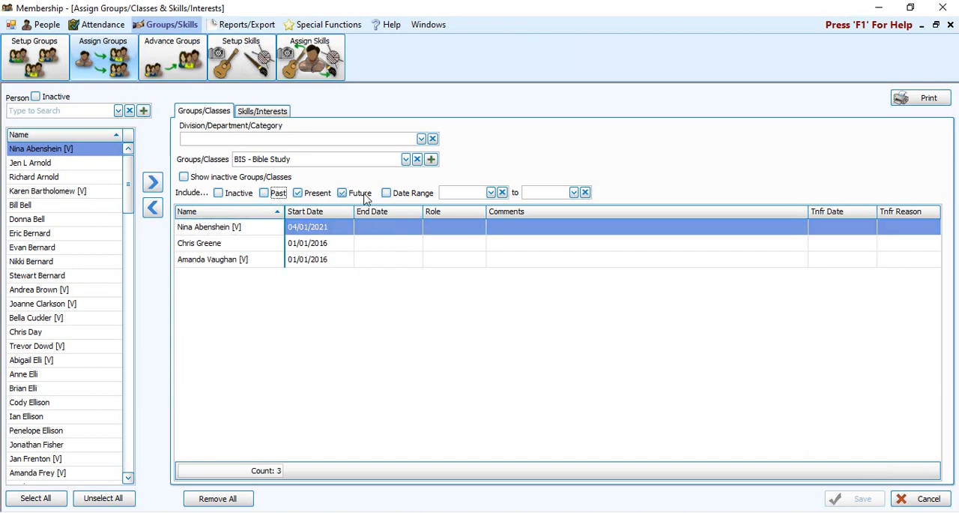
click(362, 194)
click(301, 196)
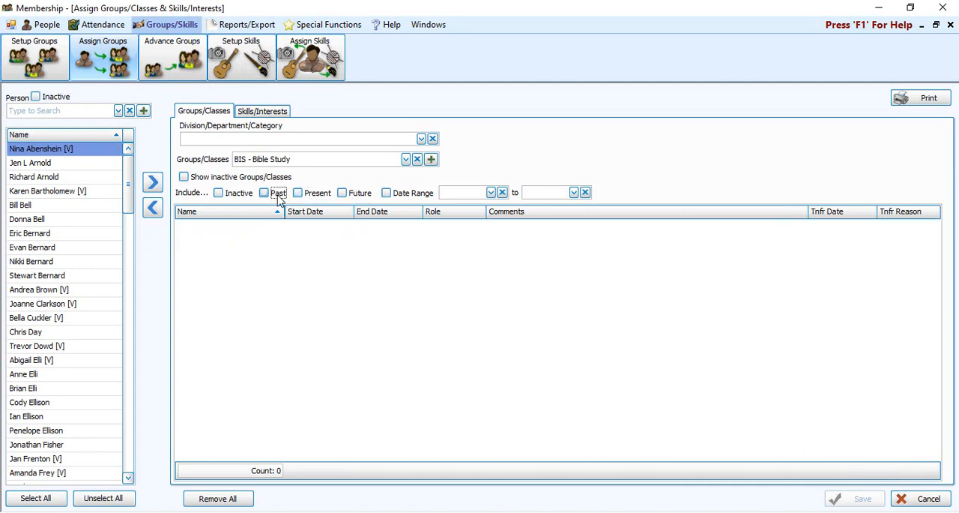
click(277, 194)
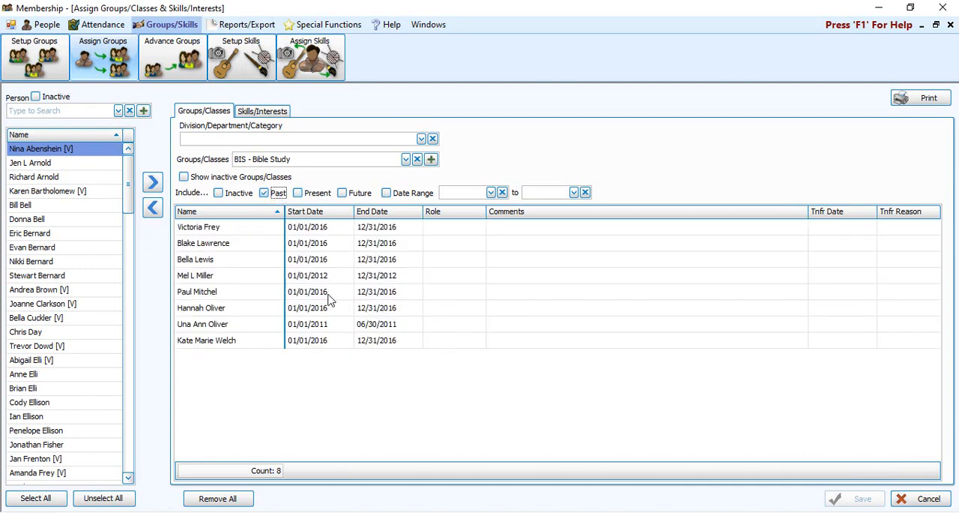
click(317, 193)
click(358, 193)
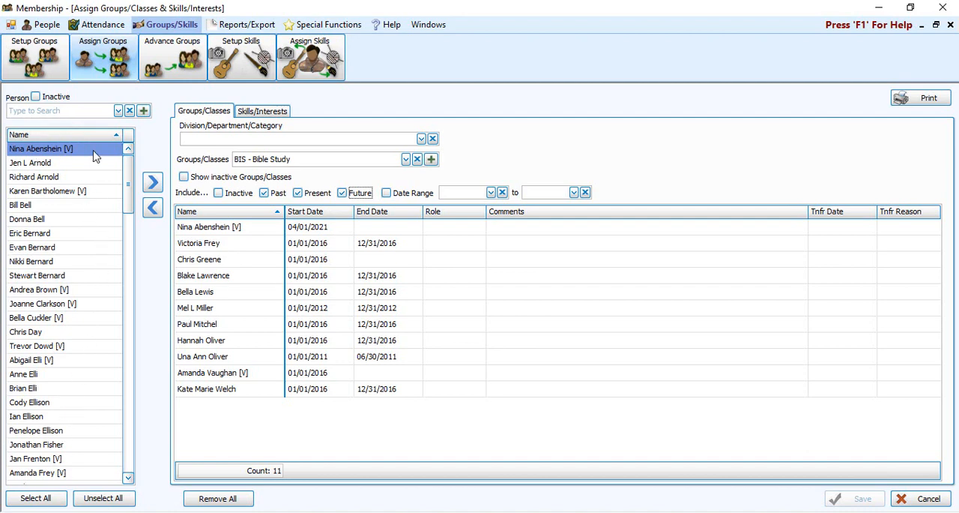
- Add the second person in the people list to the Bible Study class
mouse_move(129, 178)
mouse_down()
mouse_move(131, 219)
mouse_move(128, 176)
mouse_up()
click(30, 166)
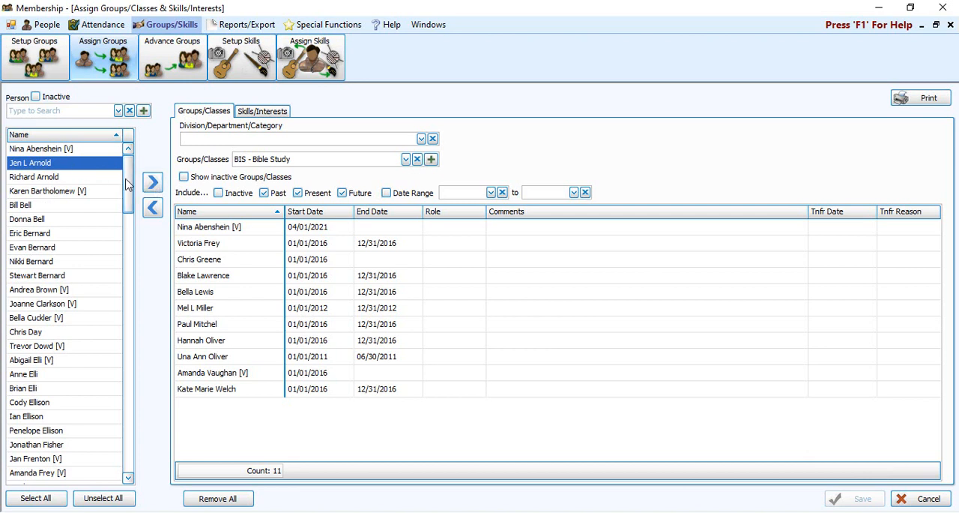
click(152, 184)
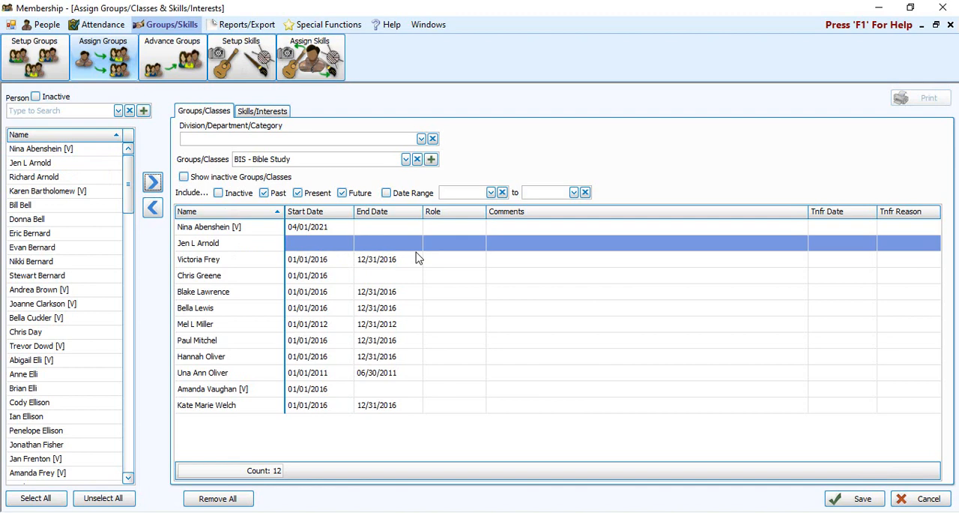
- Clear the people selection and add the seventh through tenth people in the list to the Bible Study class
click(45, 498)
click(92, 500)
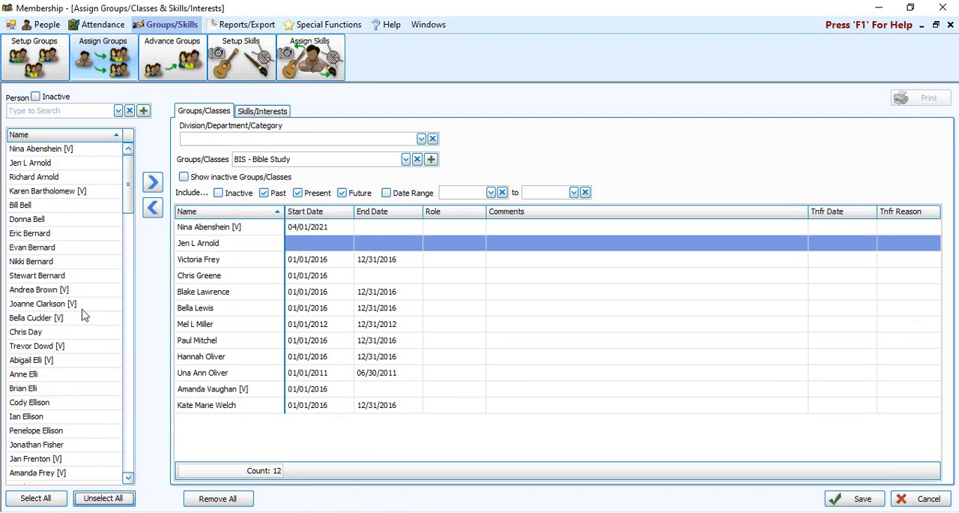
click(47, 220)
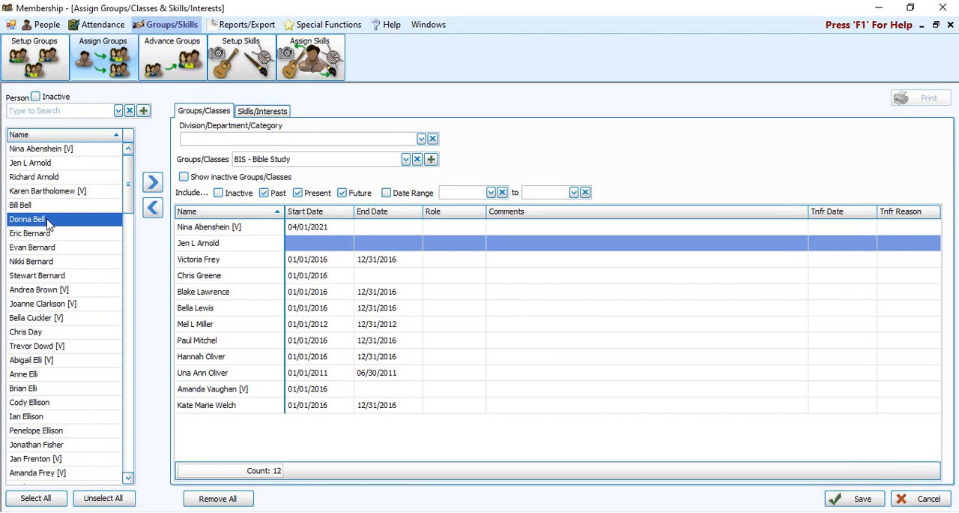
shift+click(37, 274)
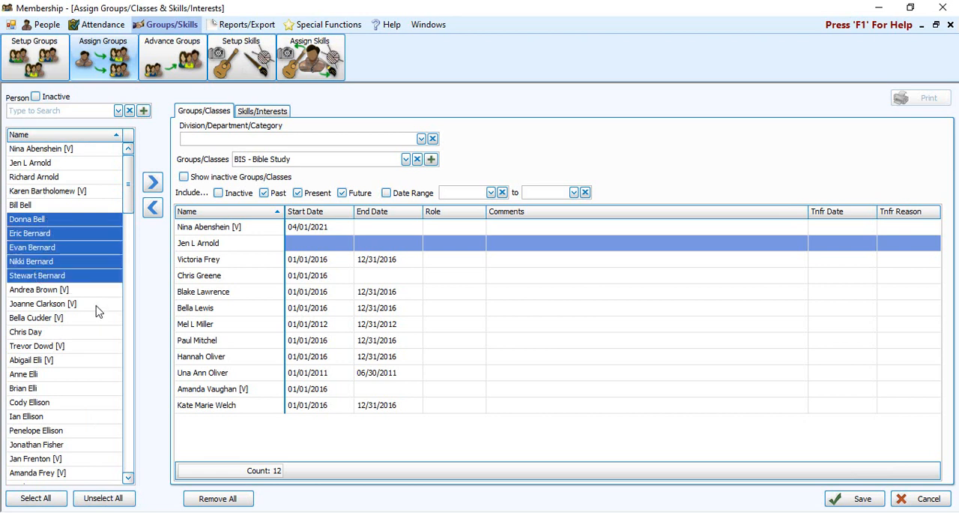
ctrl+click(82, 224)
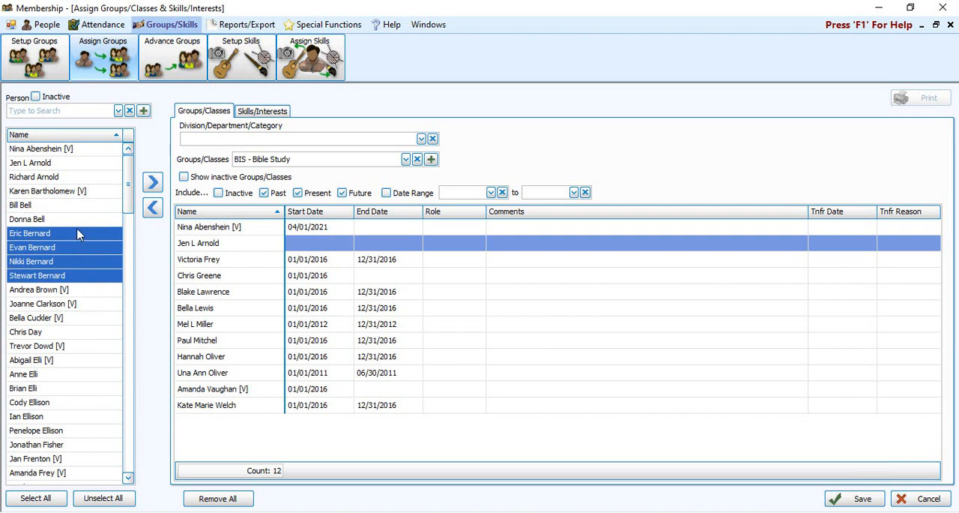
click(152, 182)
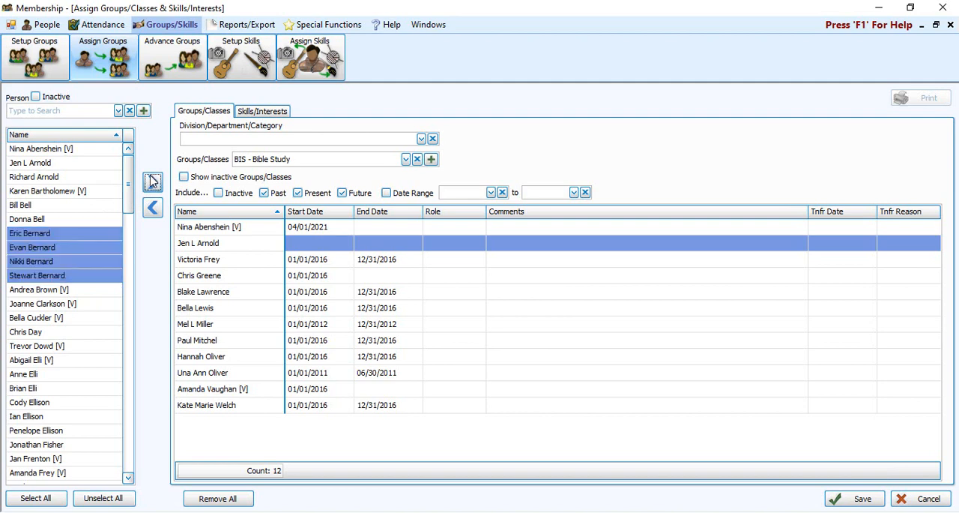
- Add every other person from the 13th to the 21st in the list to the Bible Study class
click(64, 319)
ctrl+click(66, 347)
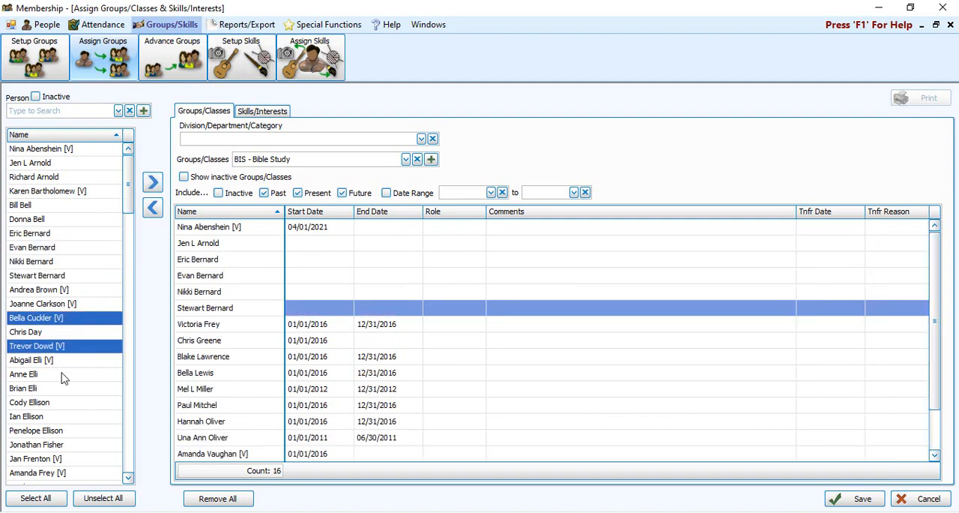
ctrl+click(64, 374)
ctrl+click(63, 403)
ctrl+click(65, 430)
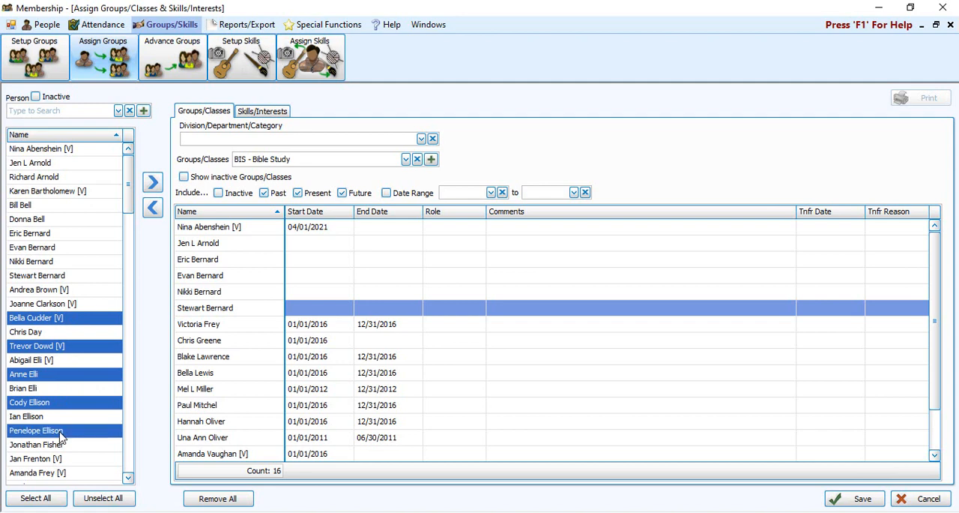
click(153, 184)
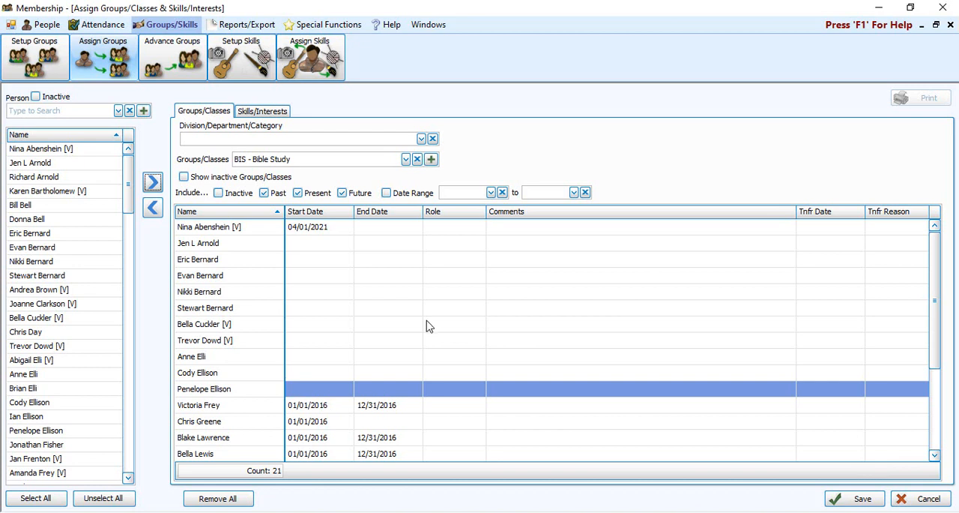
- Save the Bible Study assignments without entering start or end dates for the newly added people
click(243, 311)
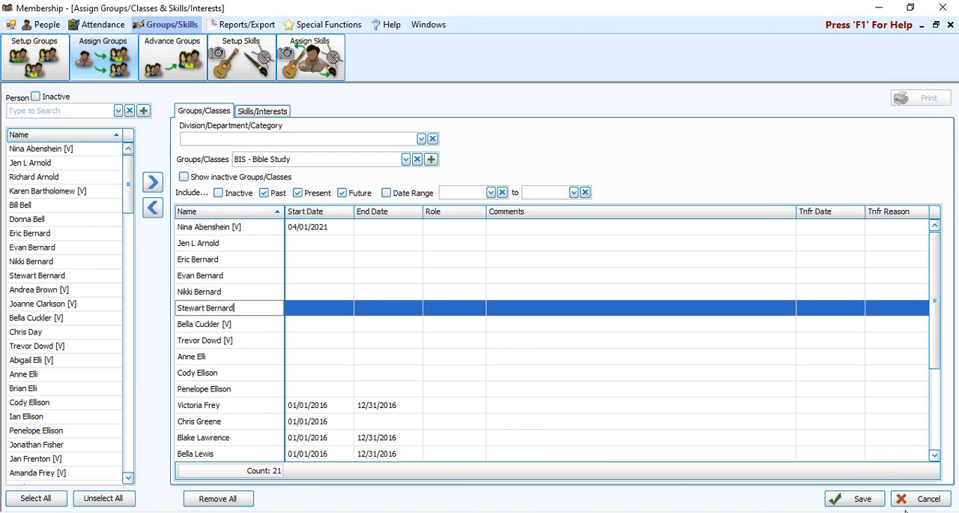
click(860, 504)
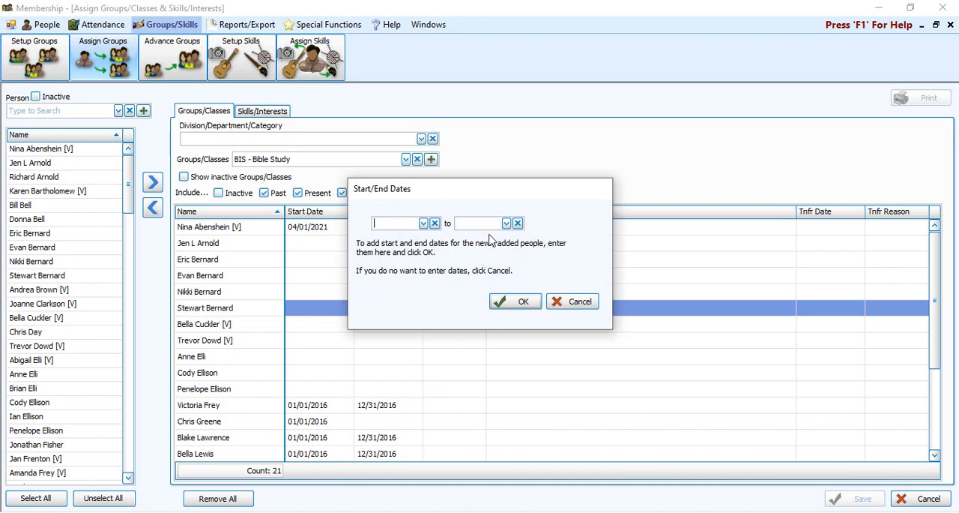
click(582, 300)
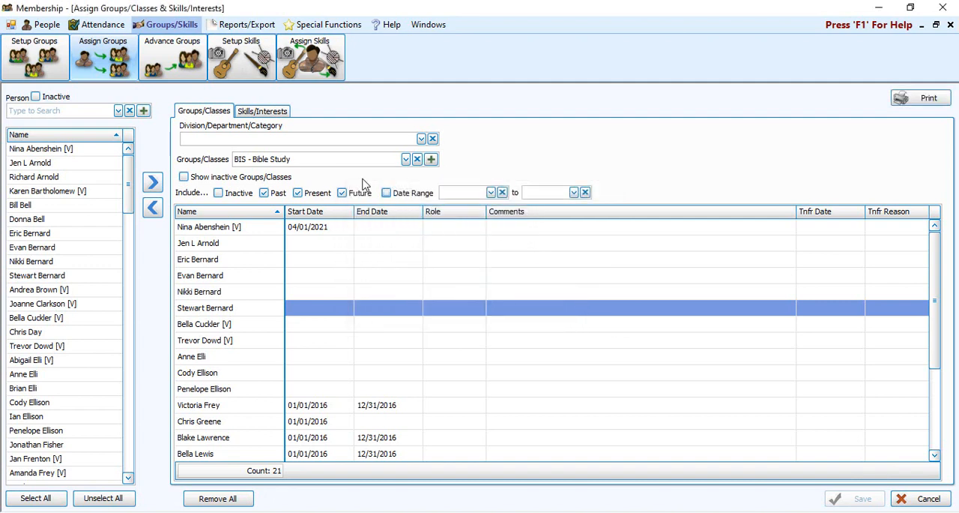
- Switch to assigning skills/interests and load the 25 - Painting skill
click(266, 112)
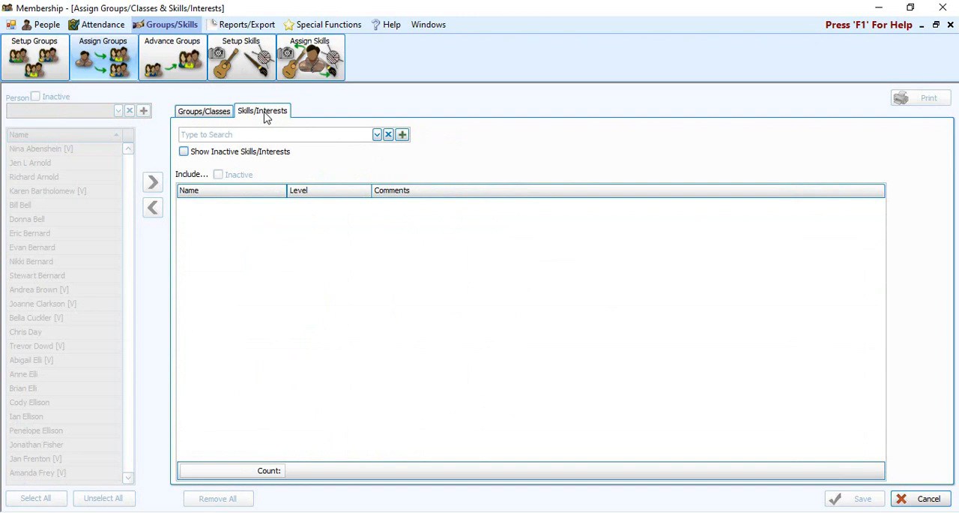
click(377, 135)
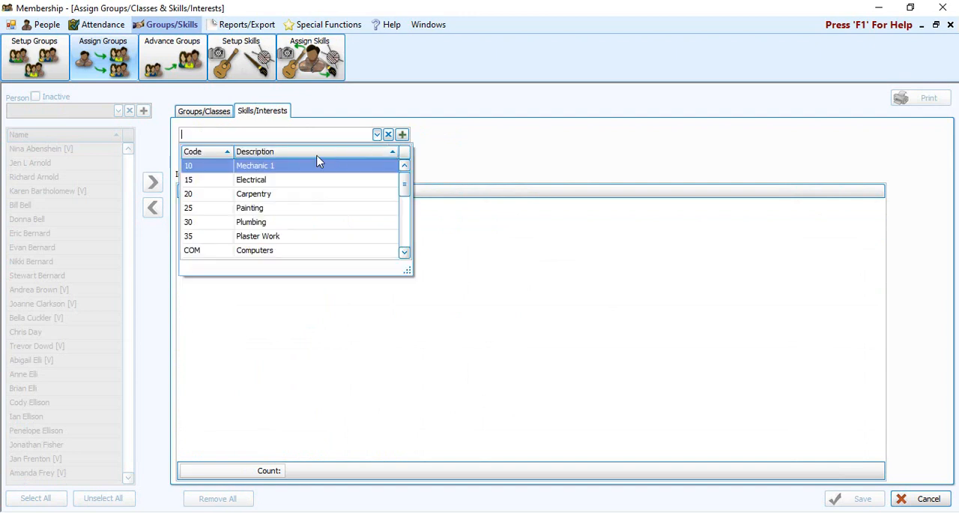
click(265, 208)
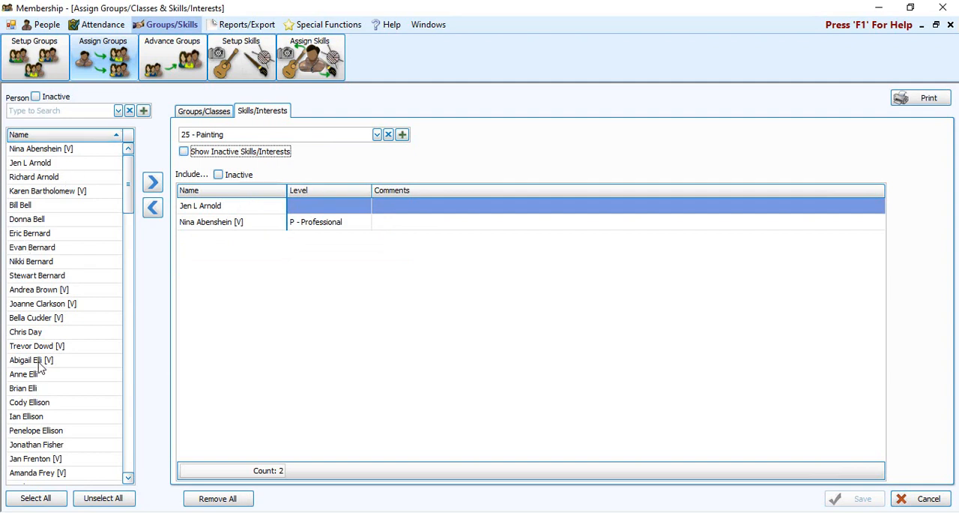
- Assign the Painting skill to the 28th, 33rd and 34th people in the list
click(39, 264)
scroll(53, 397, down, 5)
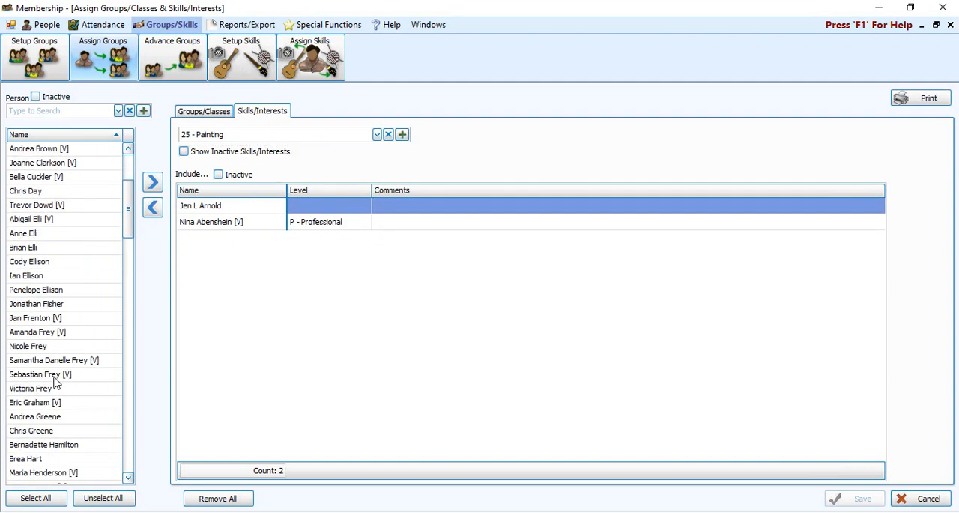
double_click(37, 304)
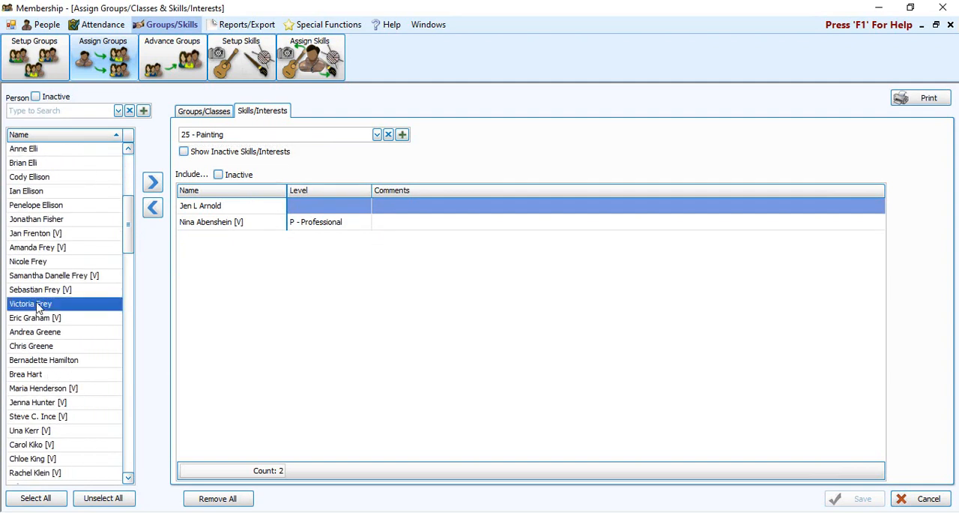
double_click(38, 375)
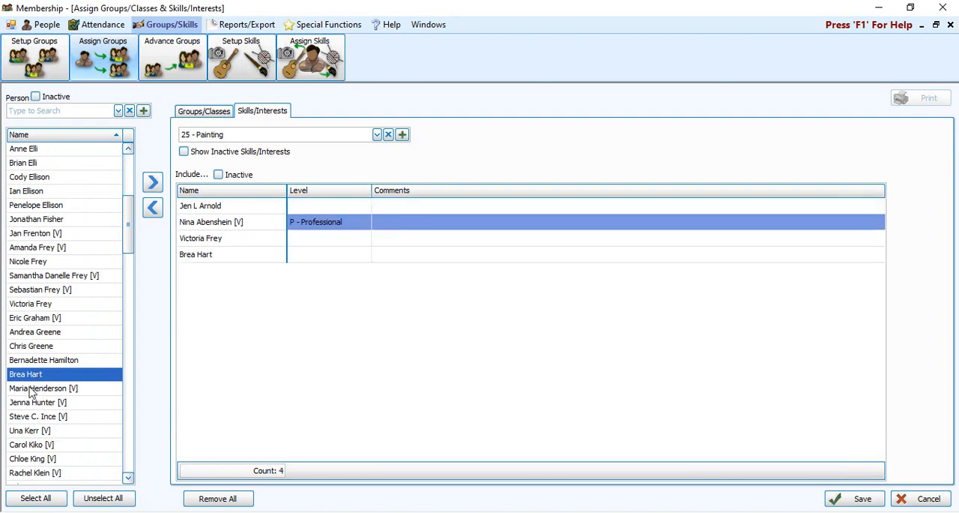
click(37, 389)
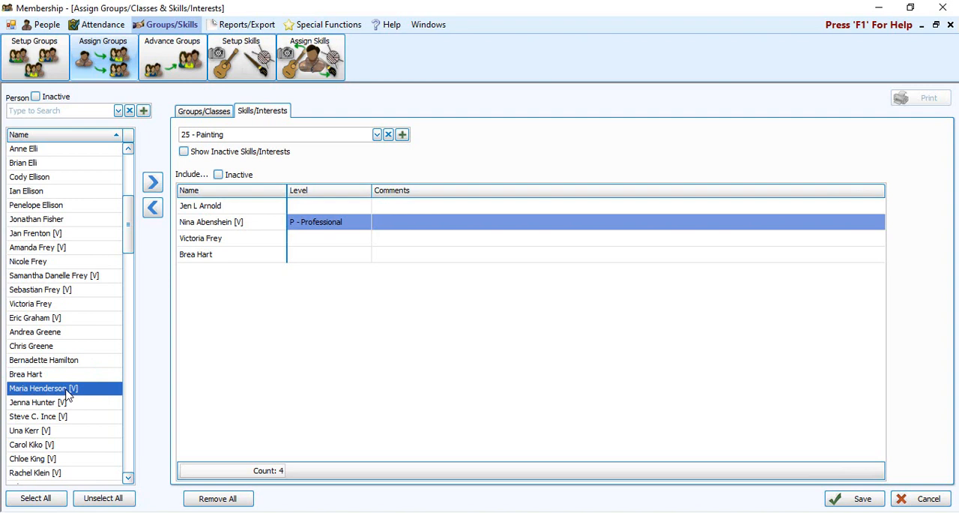
double_click(66, 395)
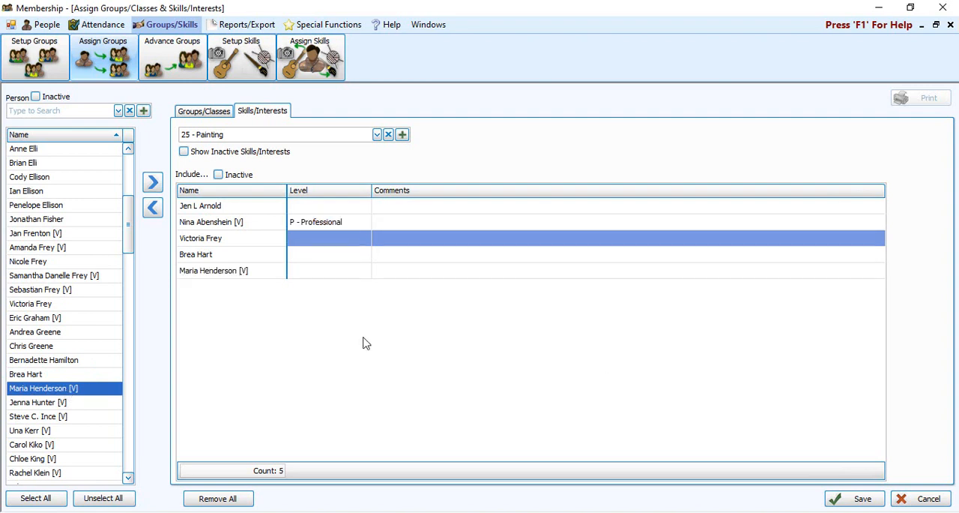
- Save the Painting skill assignments and close the group and skill assignment screen
click(276, 274)
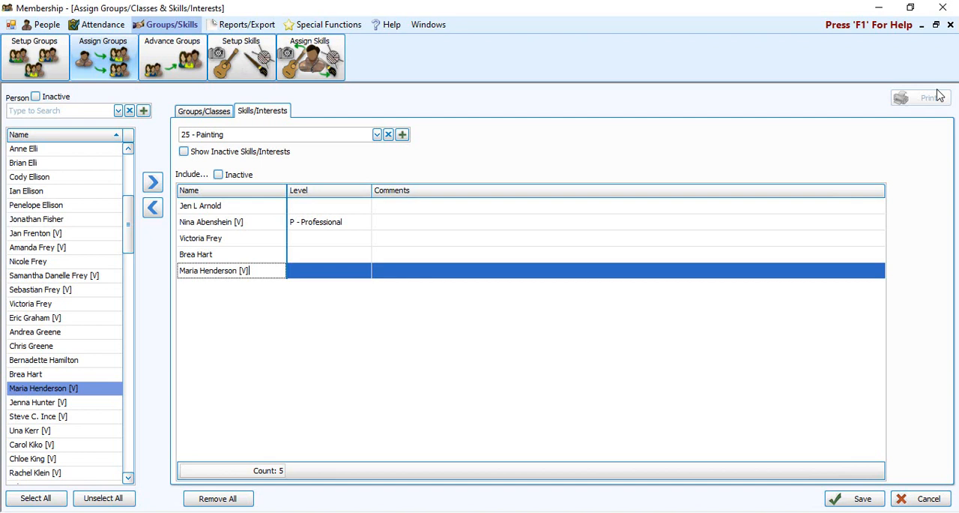
click(858, 498)
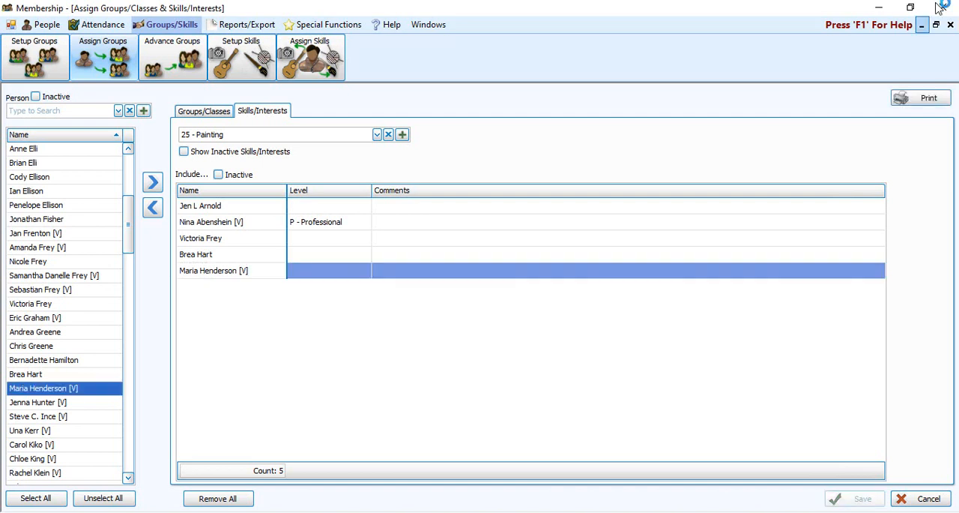
click(950, 25)
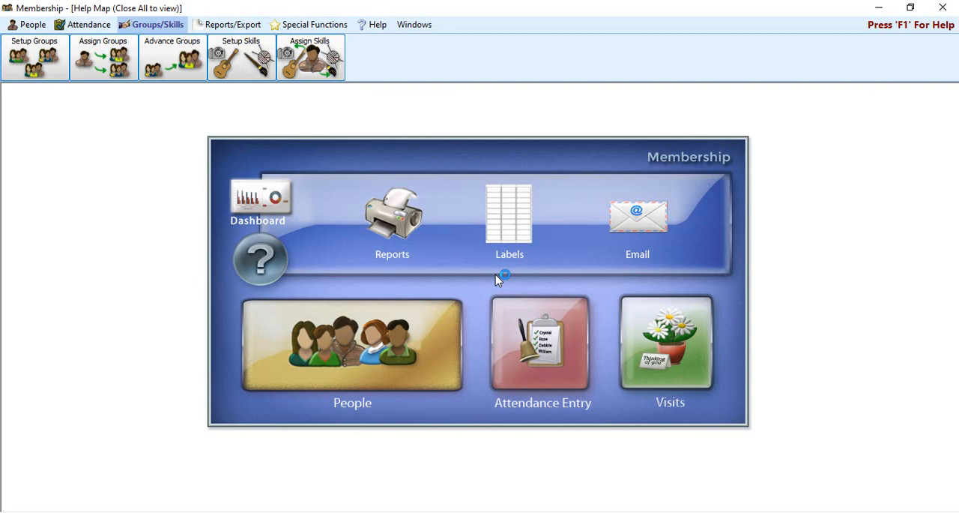
- Open the Find Criteria query builder for people records
click(29, 24)
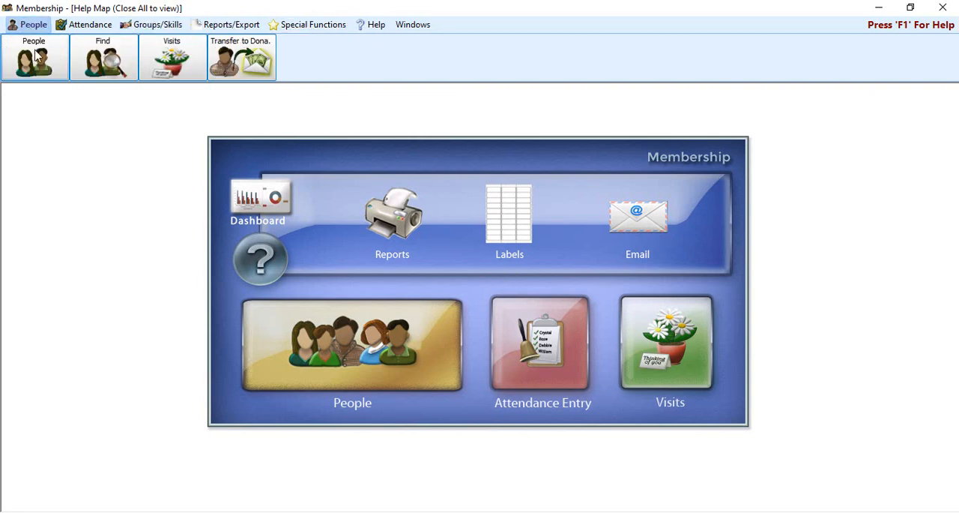
click(96, 60)
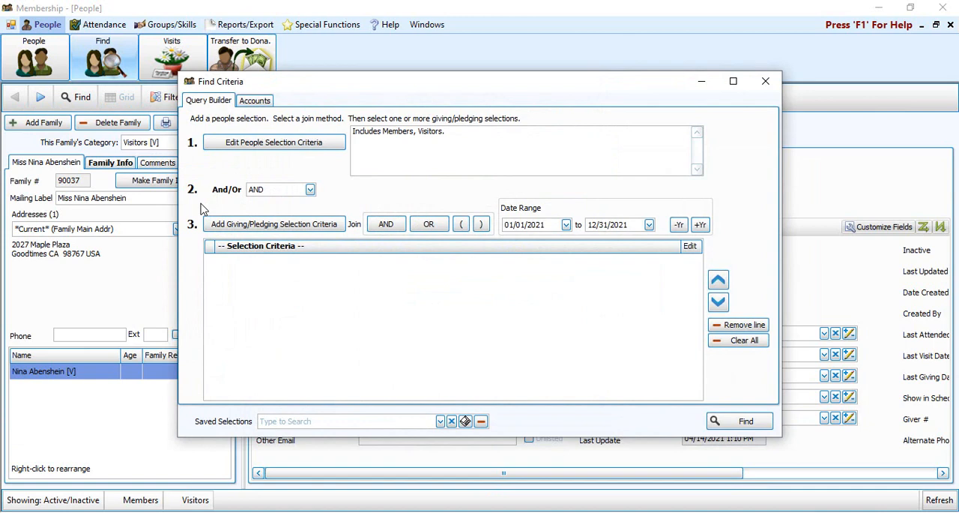
- Add a people selection criterion for current members of the YF - Sr Hi Youth Fellowship group
click(278, 149)
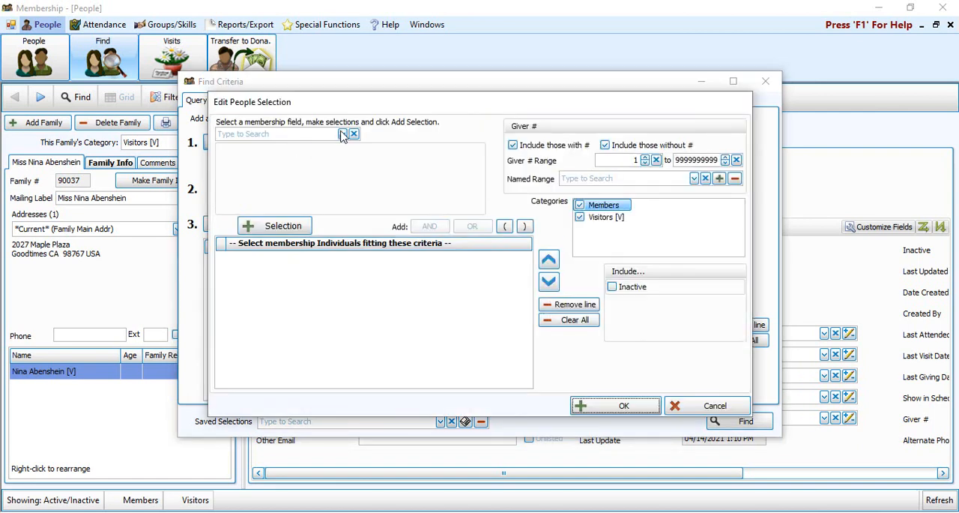
click(342, 134)
click(278, 180)
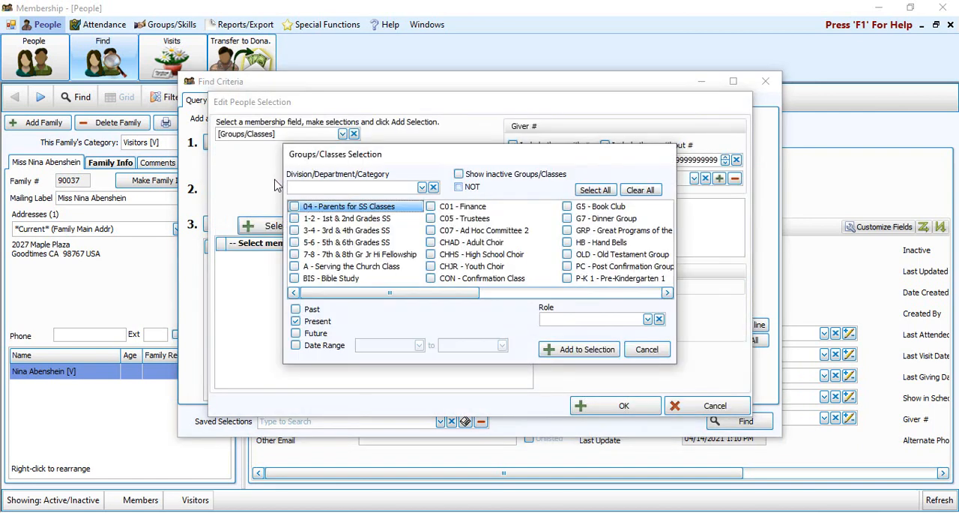
click(501, 292)
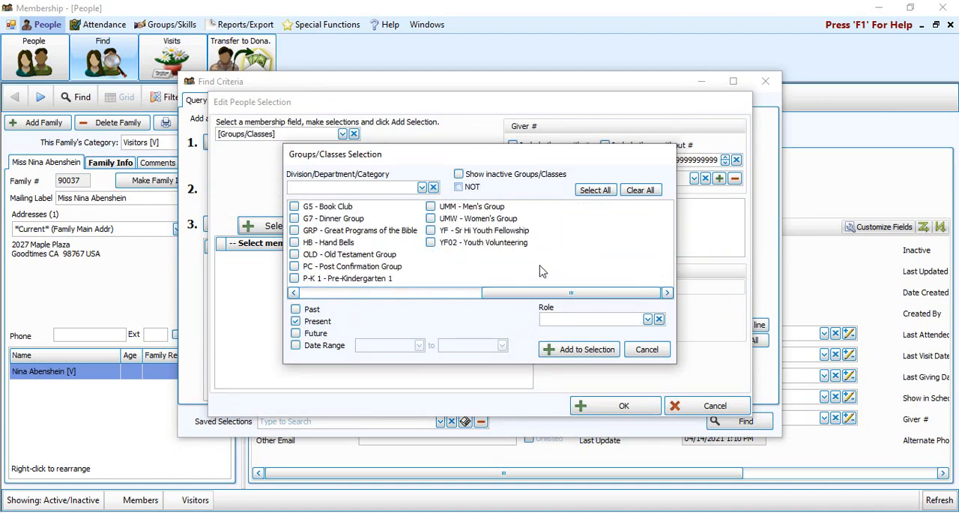
click(486, 231)
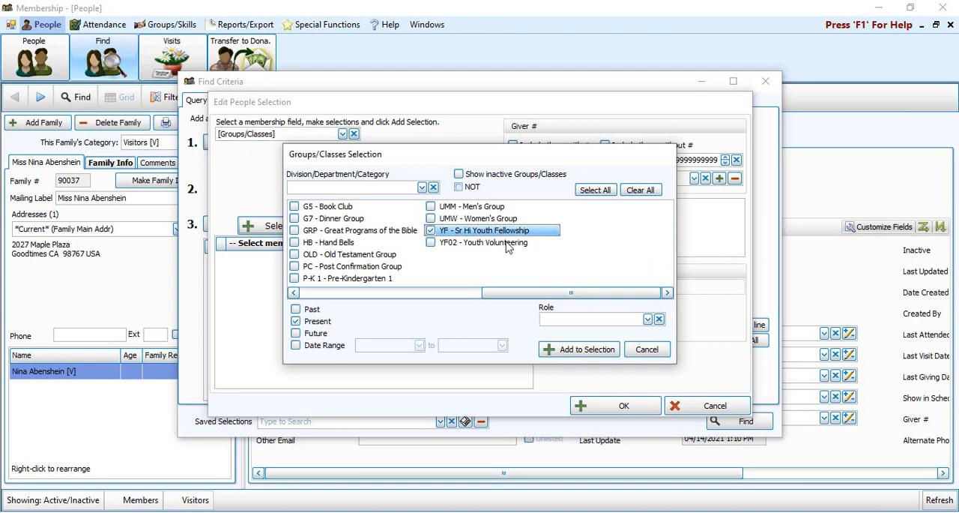
click(589, 349)
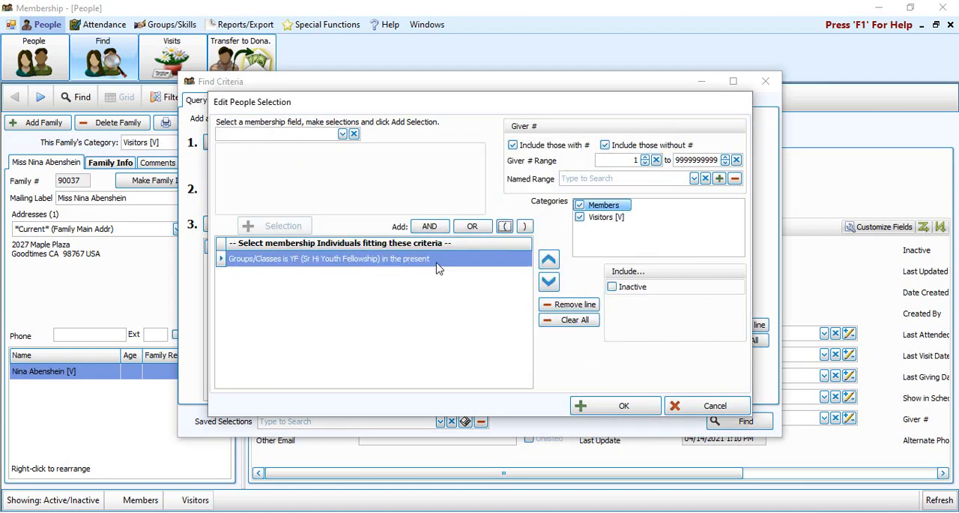
- Run the find with the youth fellowship criterion and open the Groups/Classes assignment for the people found
click(616, 409)
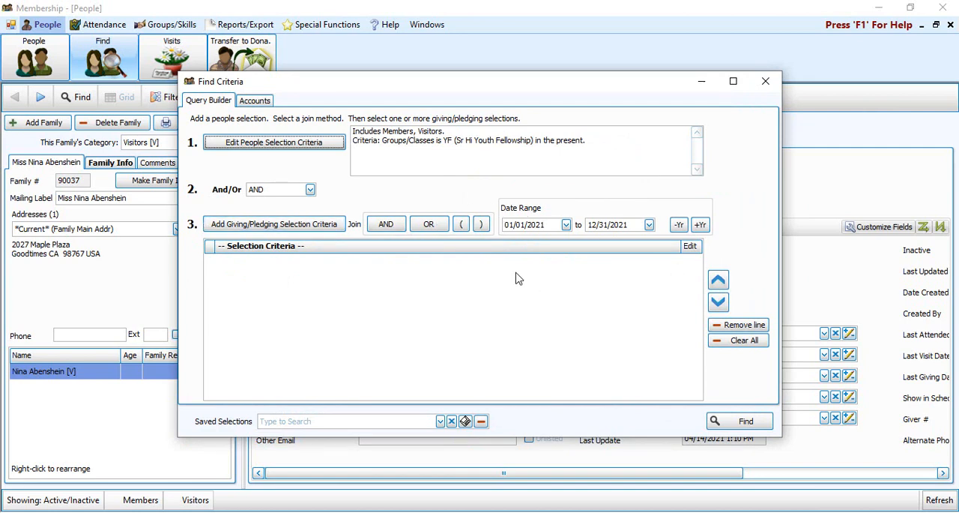
click(754, 425)
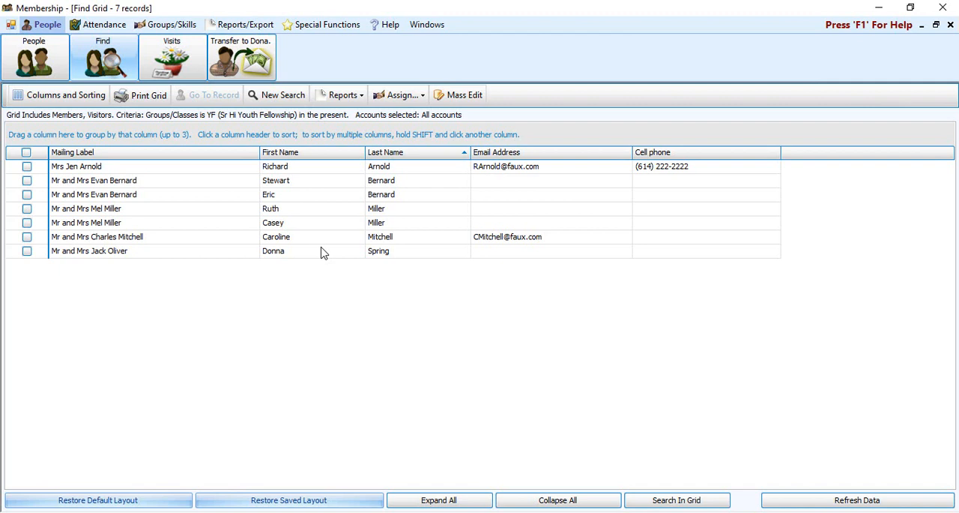
click(413, 97)
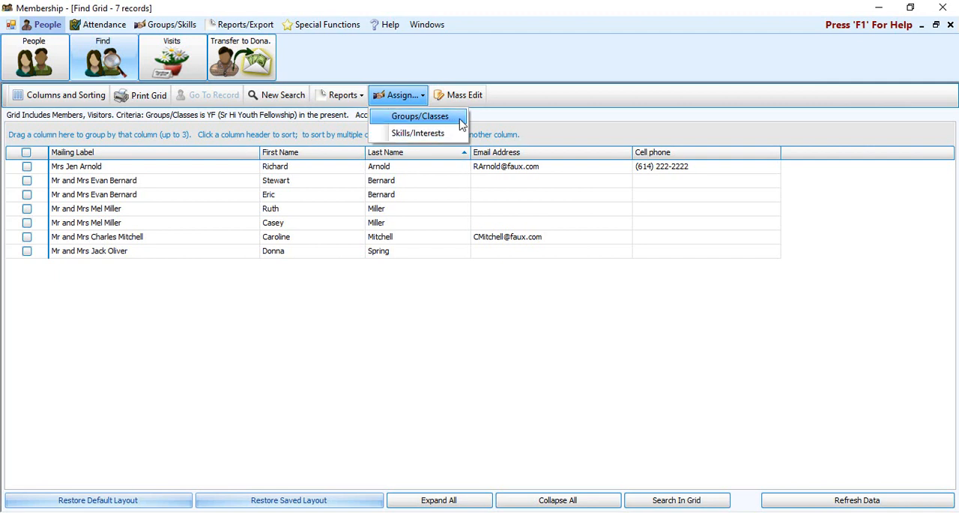
click(460, 120)
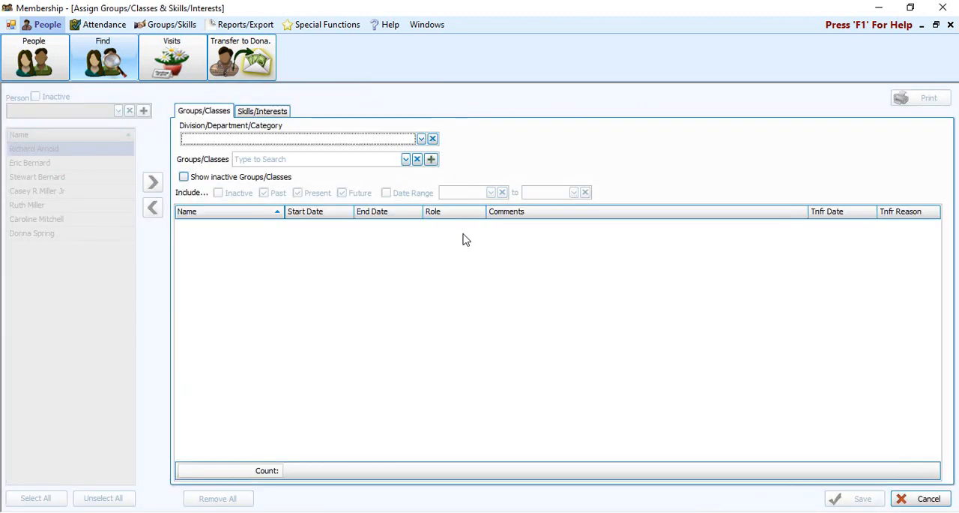
- Create a new group named Neighborhood Cleanup under Fellowship Groups in the groups/classes setup
click(432, 160)
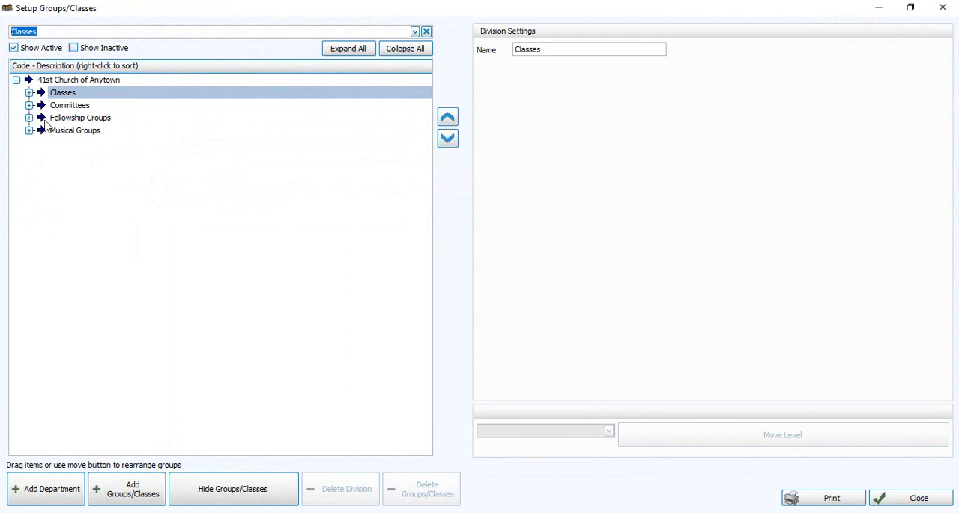
click(28, 120)
click(78, 119)
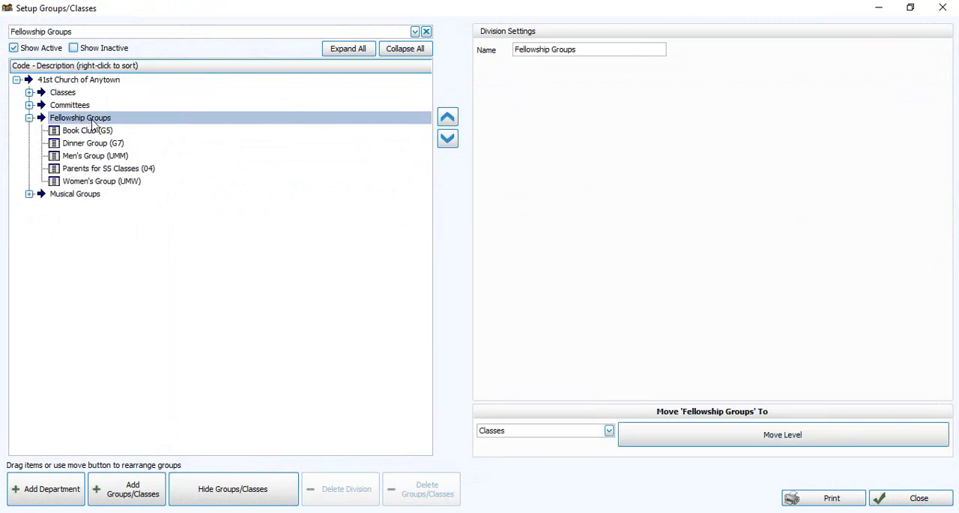
click(150, 496)
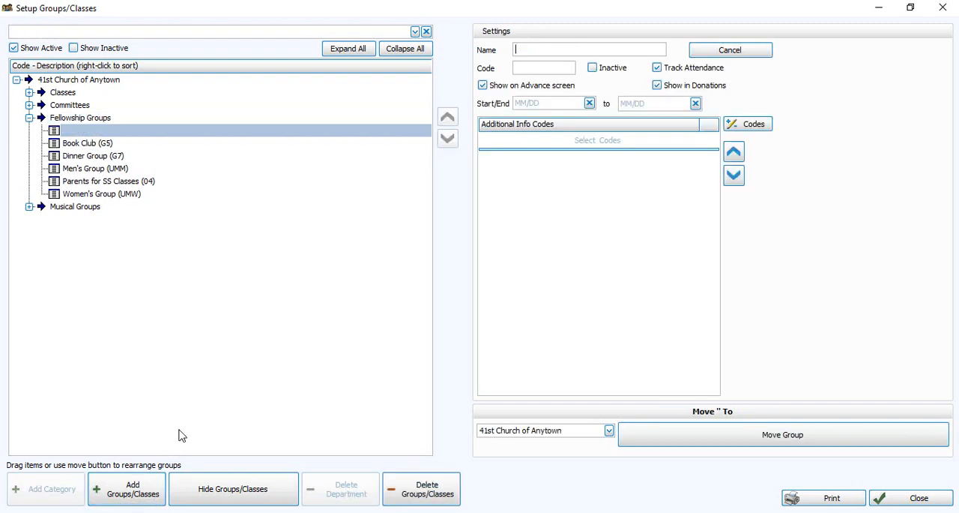
text(Neighborhood Cleanup)
- Give the Neighborhood Cleanup group the code NCU, set it to not advance, and close the setup
click(540, 66)
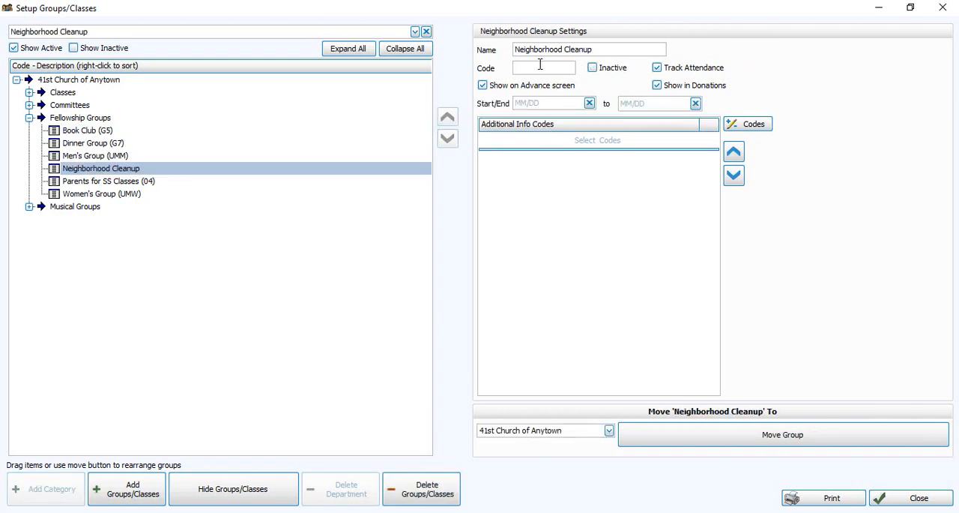
text(NCU)
click(121, 171)
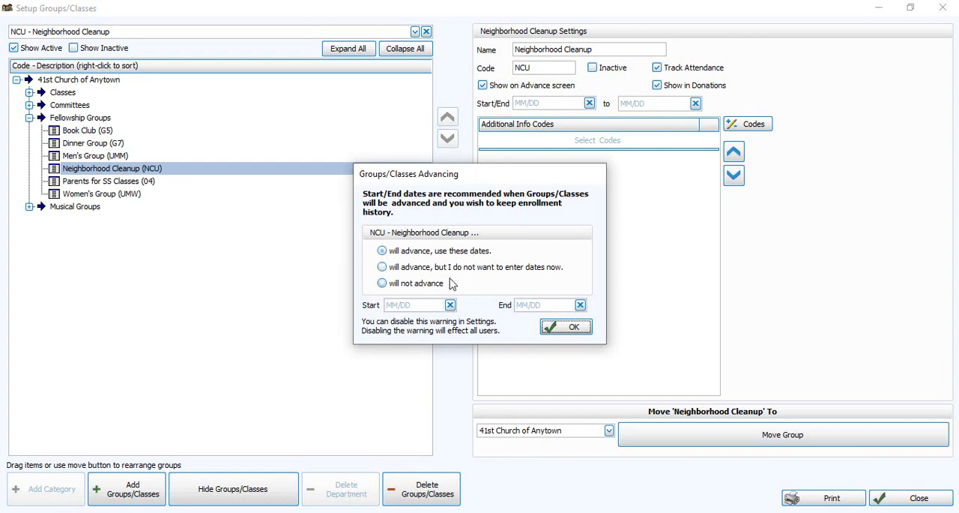
click(423, 287)
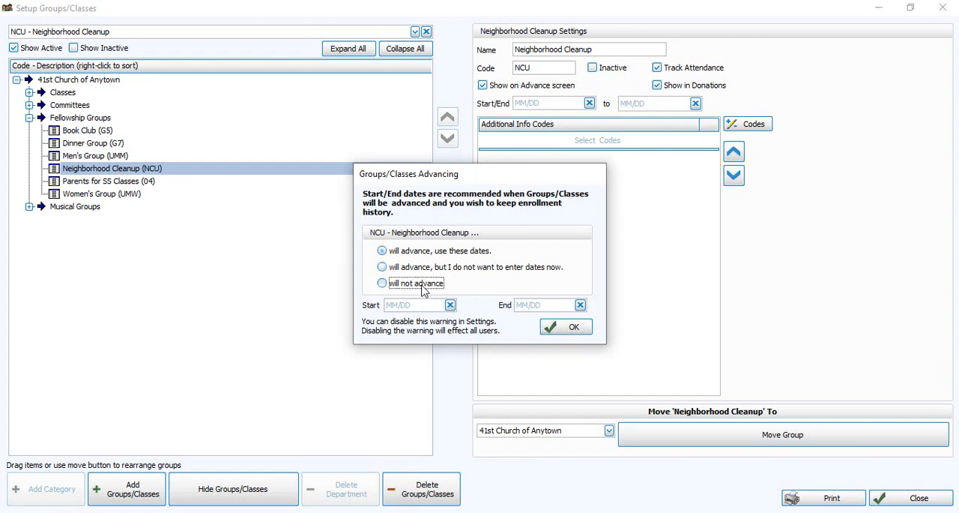
click(570, 327)
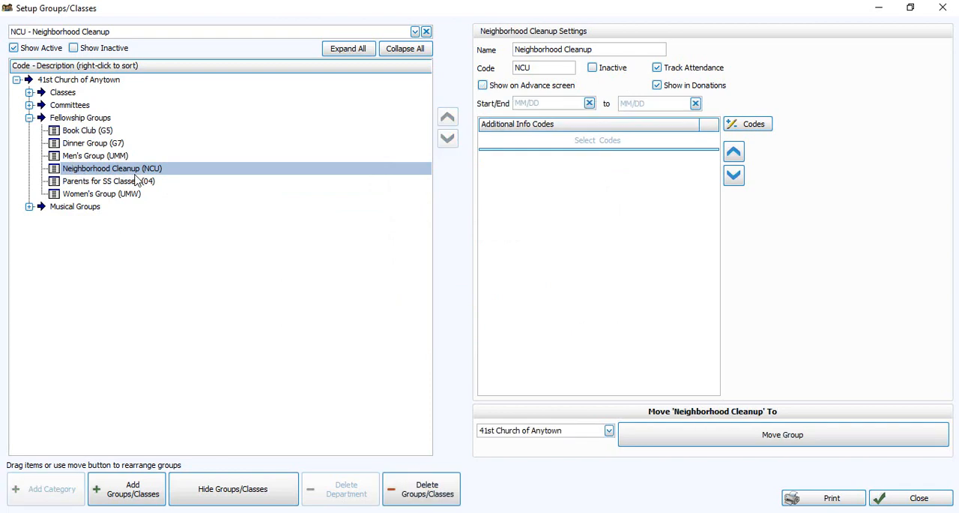
click(943, 8)
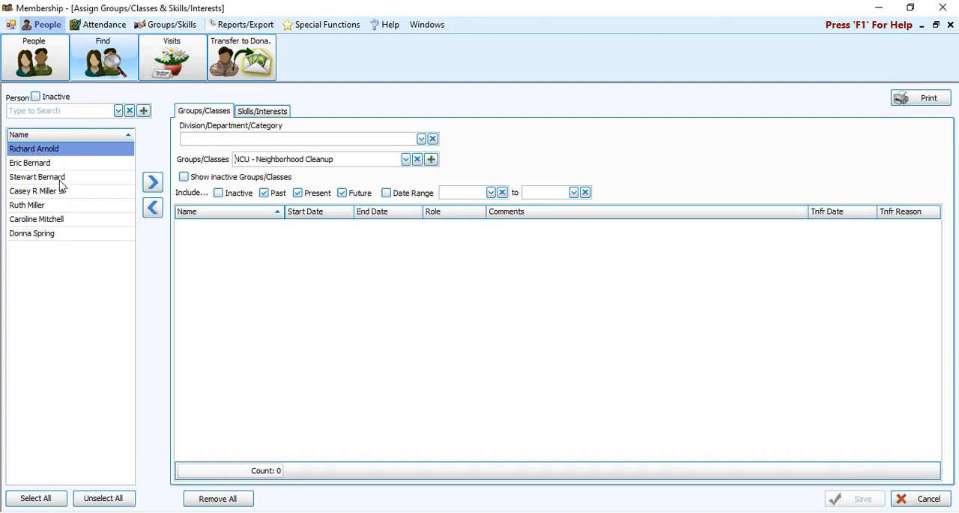
- Assign all listed people to the NCU - Neighborhood Cleanup group and save without start or end dates
click(56, 499)
click(153, 184)
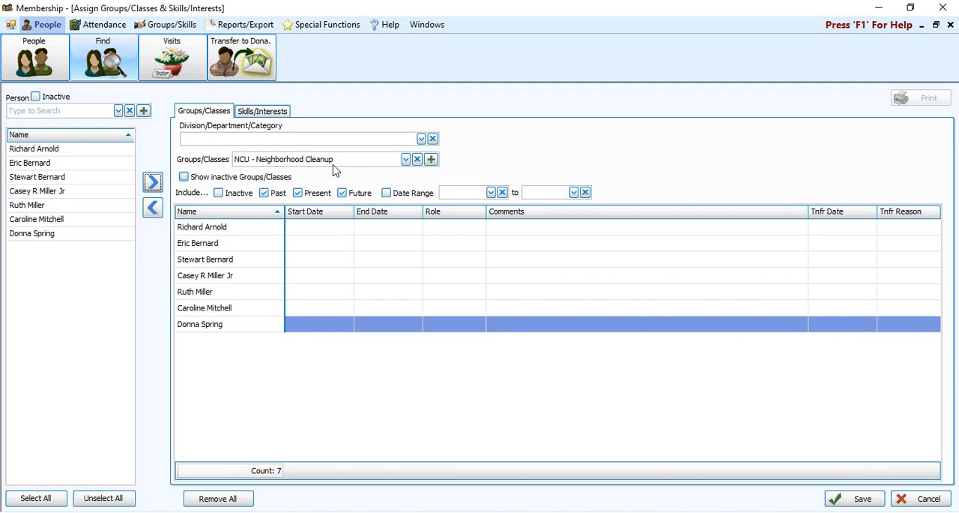
click(864, 504)
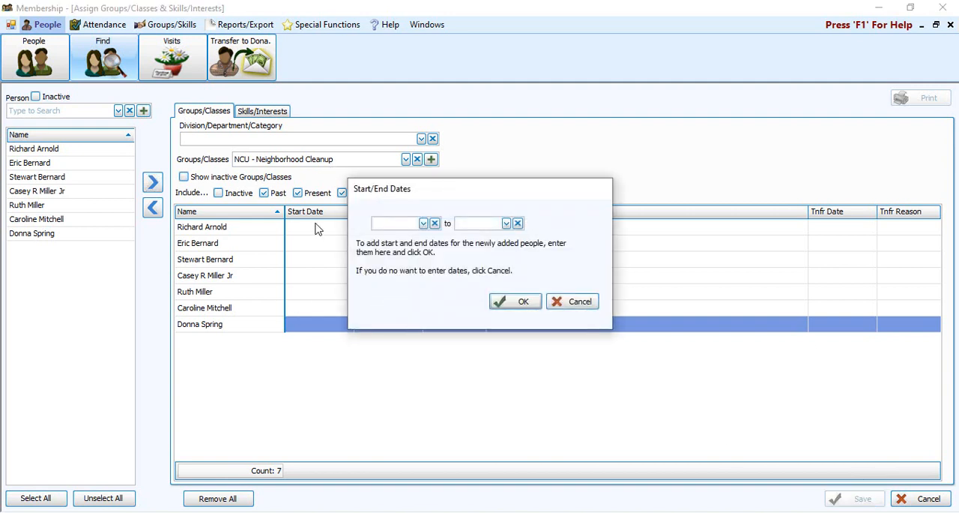
click(566, 303)
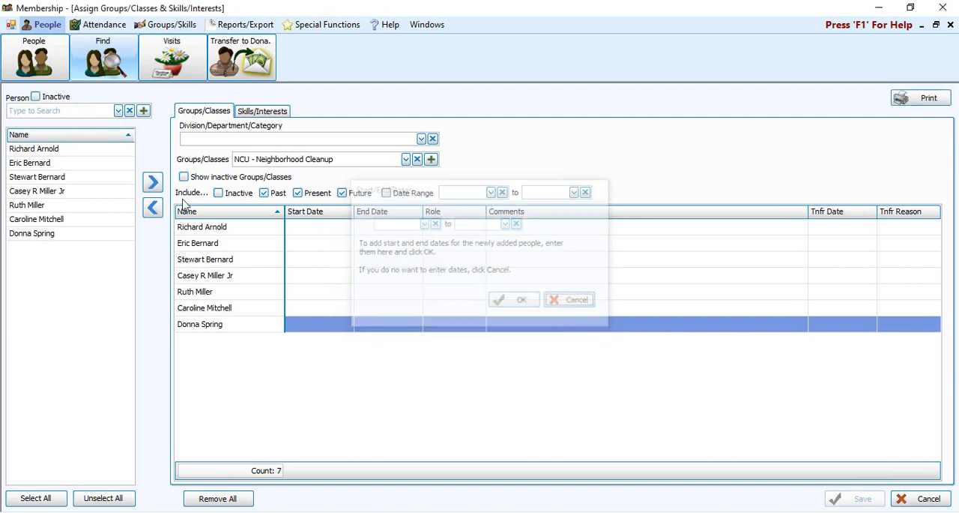